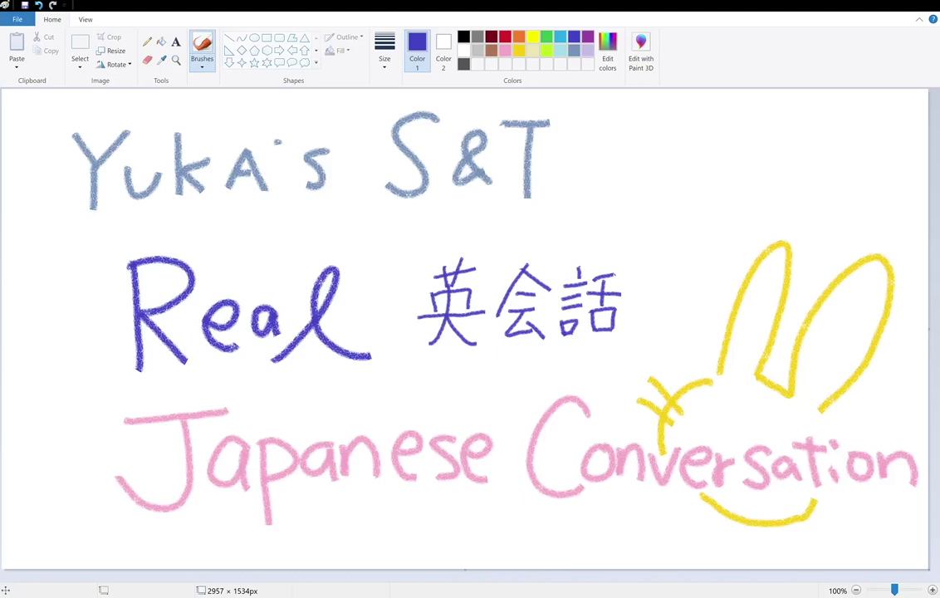
- Cross out the 英会話 title with a light lavender X
left_click(588, 51)
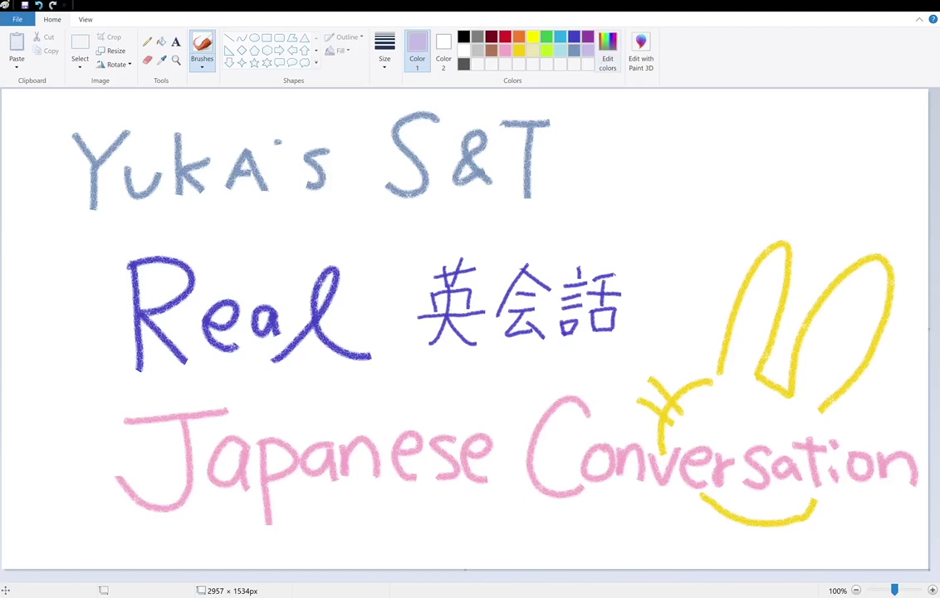
left_click_drag(594, 224, 432, 379)
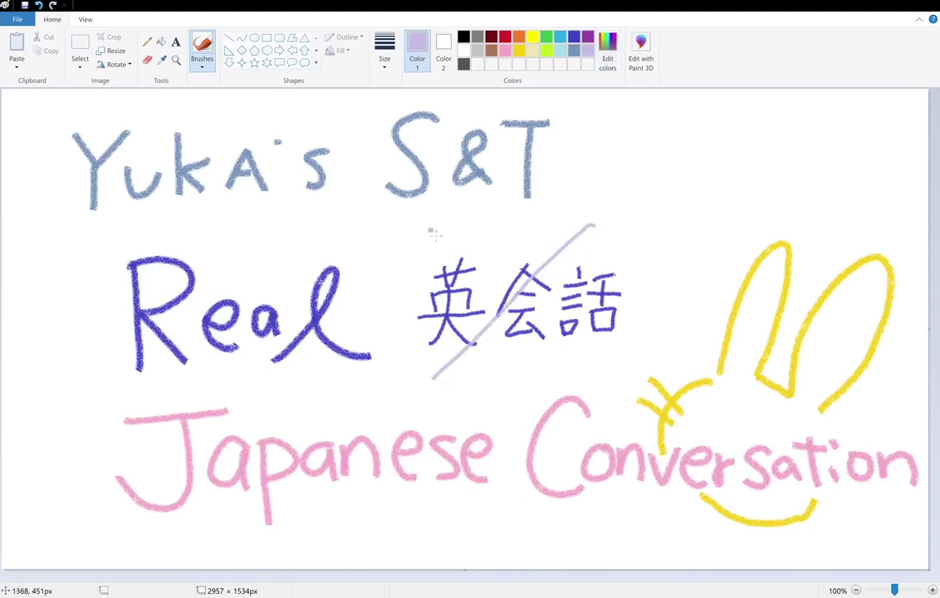
left_click_drag(430, 230, 626, 375)
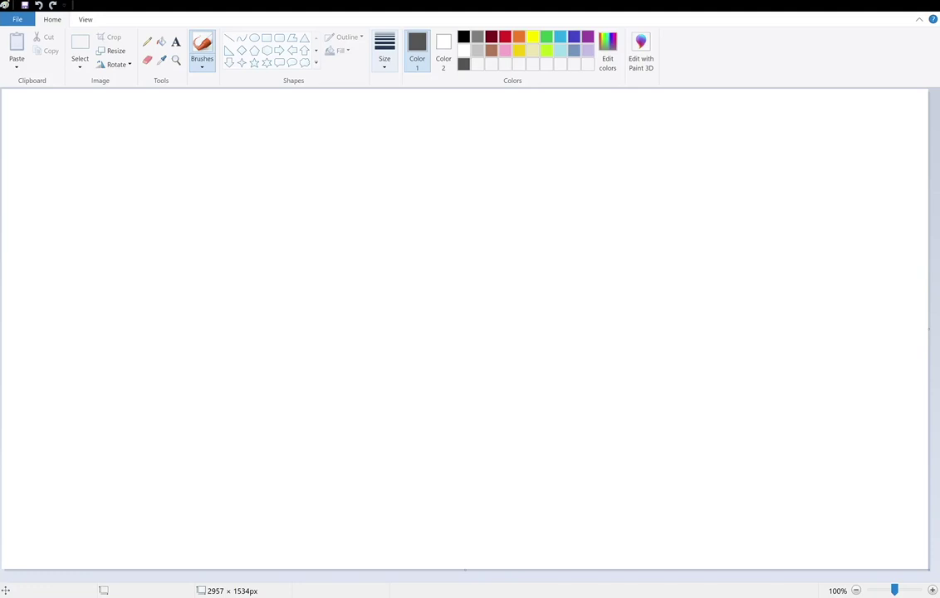
- Handwrite あいさつ in blue at the top-left, then switch to dark grey and begin the number 1
left_click(573, 36)
mouse_move(38, 121)
left_mouse_down()
mouse_move(68, 109)
mouse_move(52, 161)
mouse_move(33, 164)
mouse_move(83, 133)
mouse_move(82, 162)
left_mouse_up()
left_click(68, 131)
left_click_drag(105, 129, 107, 155)
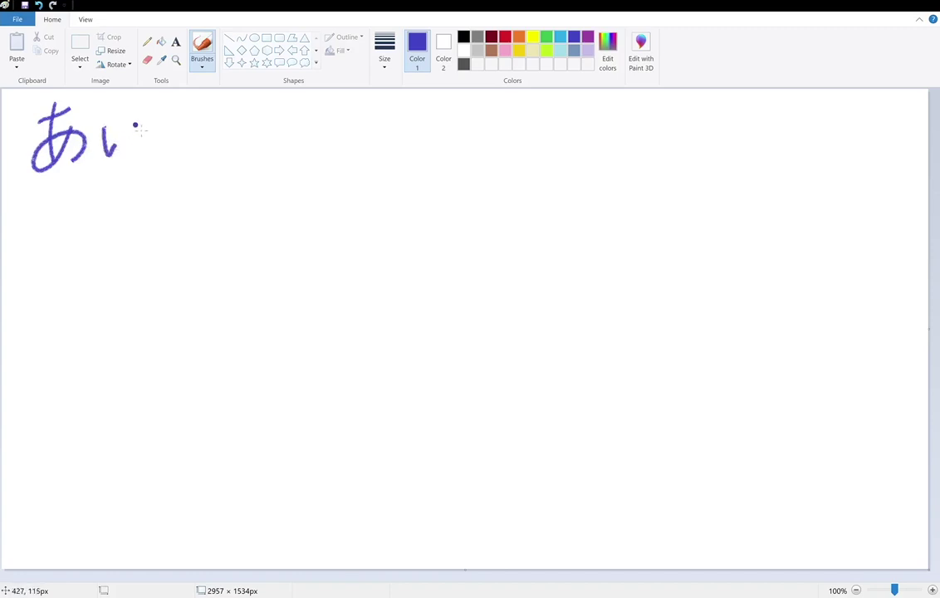
mouse_move(135, 112)
left_mouse_down()
mouse_move(136, 141)
mouse_move(172, 116)
mouse_move(172, 133)
left_mouse_up()
left_click(163, 109)
mouse_move(154, 141)
left_mouse_down()
mouse_move(169, 160)
mouse_move(228, 135)
mouse_move(208, 150)
left_mouse_up()
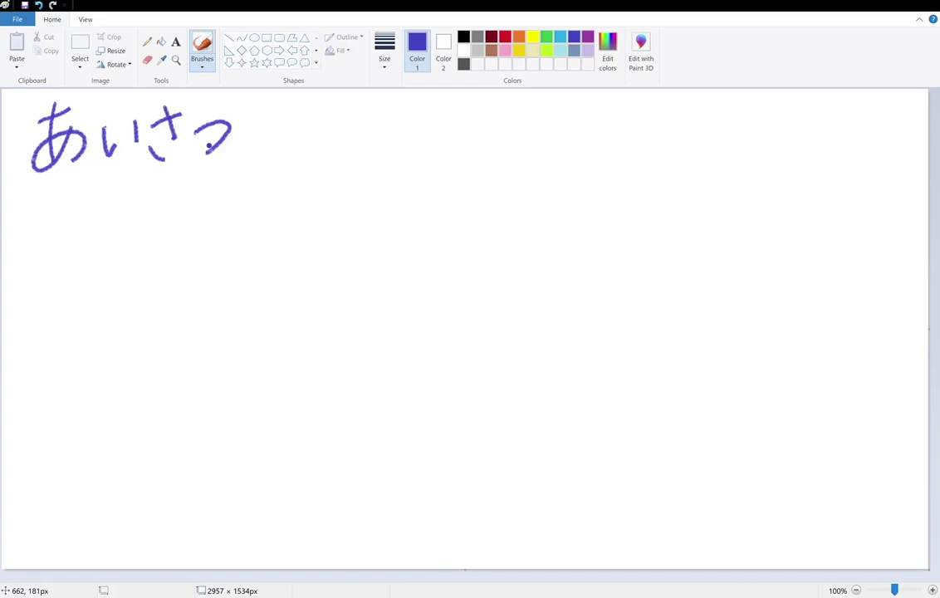
left_click(464, 64)
left_click(38, 213)
- Write '1.' followed by またね in dark grey below the heading
mouse_move(38, 213)
left_mouse_down()
mouse_move(54, 226)
mouse_move(53, 242)
mouse_move(75, 241)
left_mouse_up()
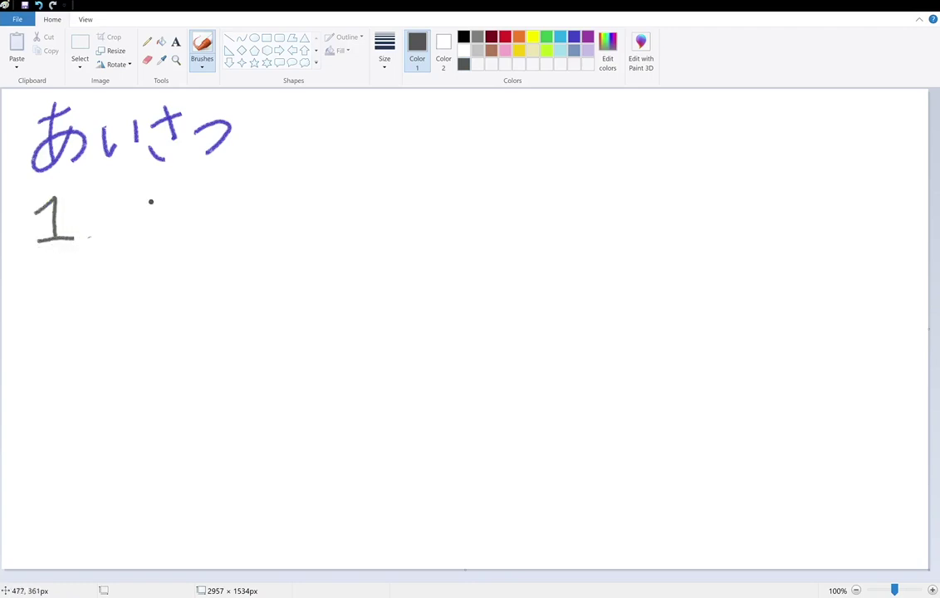
mouse_move(137, 197)
left_mouse_down()
mouse_move(159, 196)
mouse_move(146, 228)
mouse_move(173, 239)
left_mouse_up()
left_click_drag(186, 200, 207, 196)
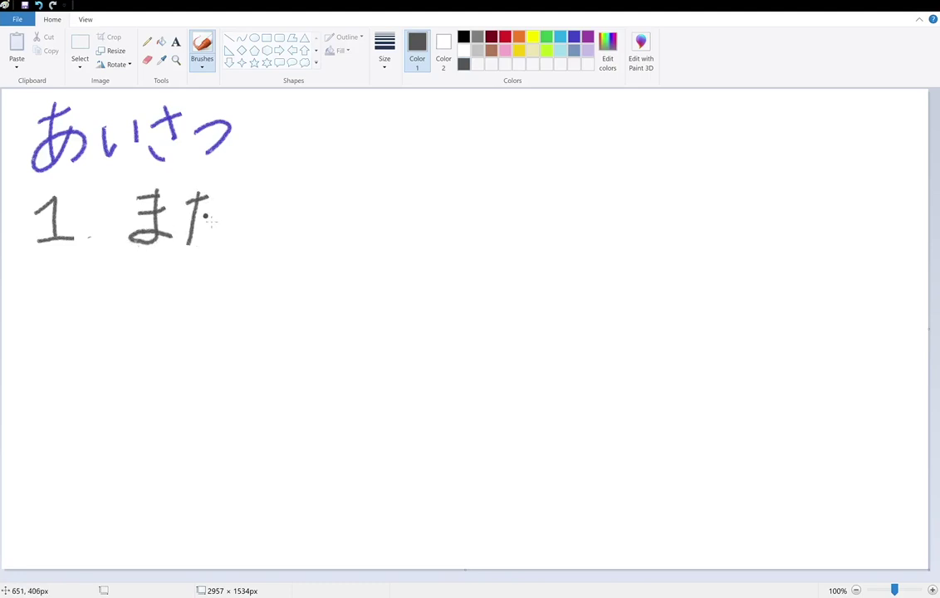
mouse_move(207, 205)
left_mouse_down()
mouse_move(223, 205)
mouse_move(232, 225)
left_mouse_up()
left_click(252, 229)
mouse_move(253, 187)
left_mouse_down()
mouse_move(250, 219)
mouse_move(274, 218)
mouse_move(279, 235)
mouse_move(293, 232)
left_mouse_up()
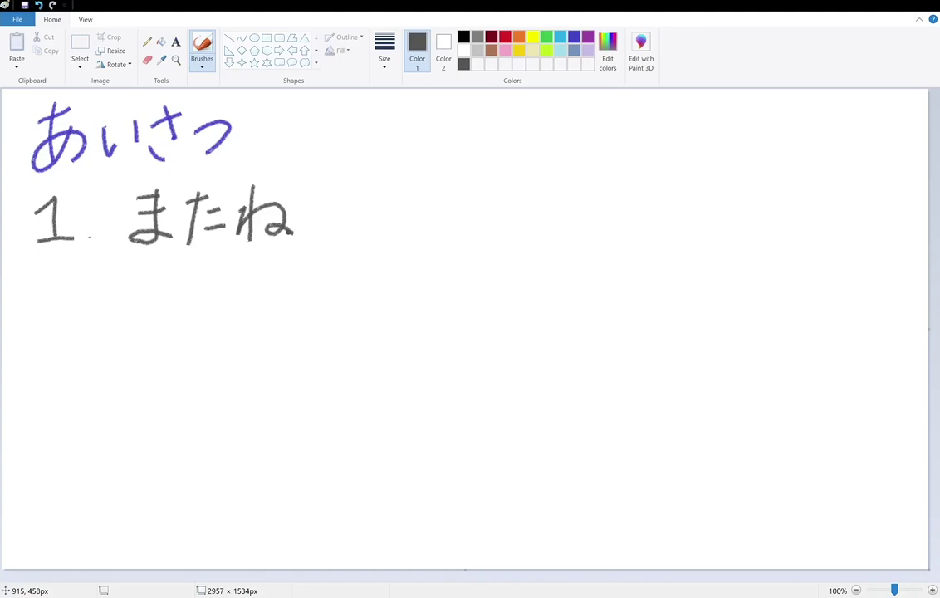
- Write またあとでね on the line beneath またね
mouse_move(126, 284)
left_mouse_down()
mouse_move(154, 280)
mouse_move(144, 325)
mouse_move(166, 323)
left_mouse_up()
left_click_drag(178, 288, 198, 285)
mouse_move(190, 275)
left_mouse_down()
mouse_move(182, 330)
mouse_move(216, 296)
mouse_move(219, 311)
mouse_move(273, 279)
mouse_move(260, 318)
mouse_move(243, 314)
mouse_move(274, 325)
left_mouse_up()
left_click(304, 301)
left_click_drag(302, 285, 306, 302)
mouse_move(313, 291)
left_mouse_down()
mouse_move(304, 314)
mouse_move(326, 320)
mouse_move(369, 287)
mouse_move(362, 311)
mouse_move(377, 288)
mouse_move(421, 265)
mouse_move(415, 326)
mouse_move(449, 309)
mouse_move(460, 319)
left_mouse_up()
left_click(399, 292)
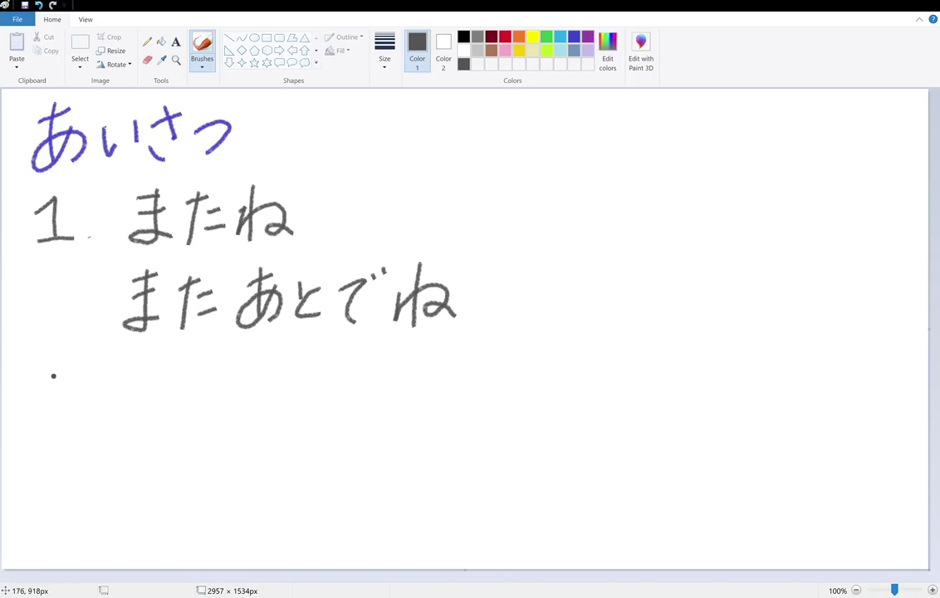
- Write '2.' and お先に below item 1, undoing a stray dot beside the 2
left_click_drag(39, 381, 77, 415)
left_click(98, 398)
key("ctrl+z")
mouse_move(131, 378)
left_mouse_down()
mouse_move(164, 376)
mouse_move(155, 419)
left_mouse_up()
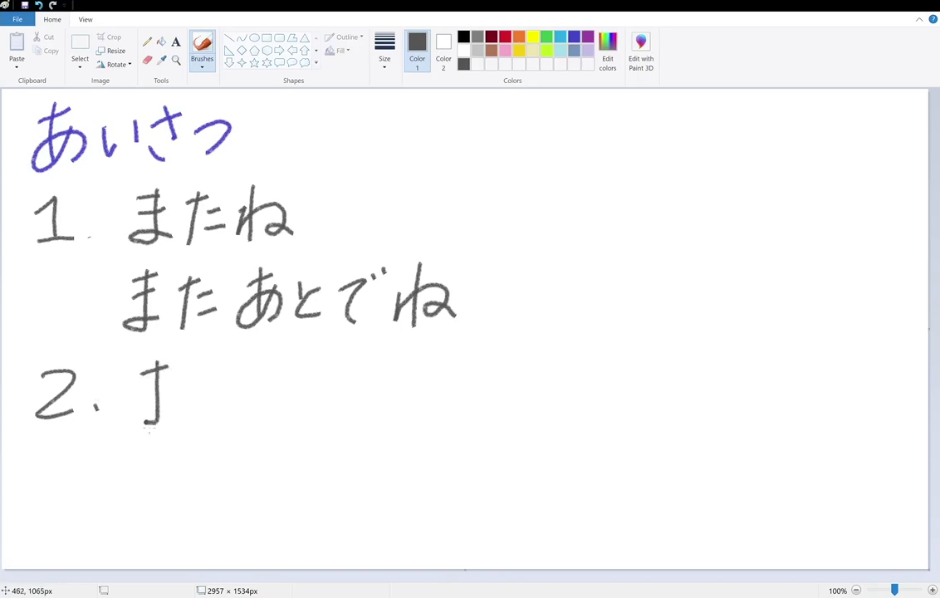
left_click_drag(170, 384, 177, 419)
left_click(201, 378)
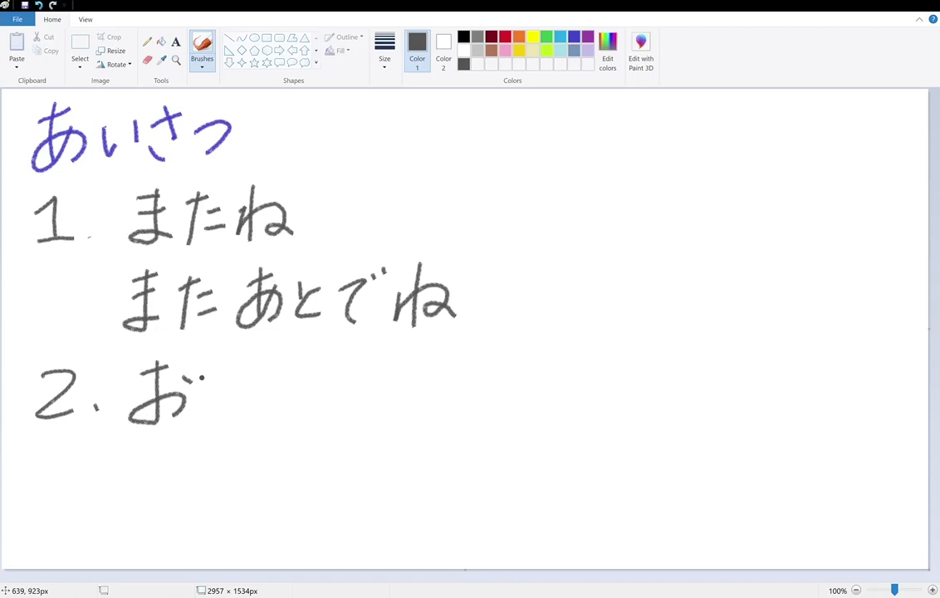
mouse_move(220, 367)
left_mouse_down()
mouse_move(220, 379)
mouse_move(248, 382)
mouse_move(207, 428)
mouse_move(276, 419)
left_mouse_up()
left_click(299, 392)
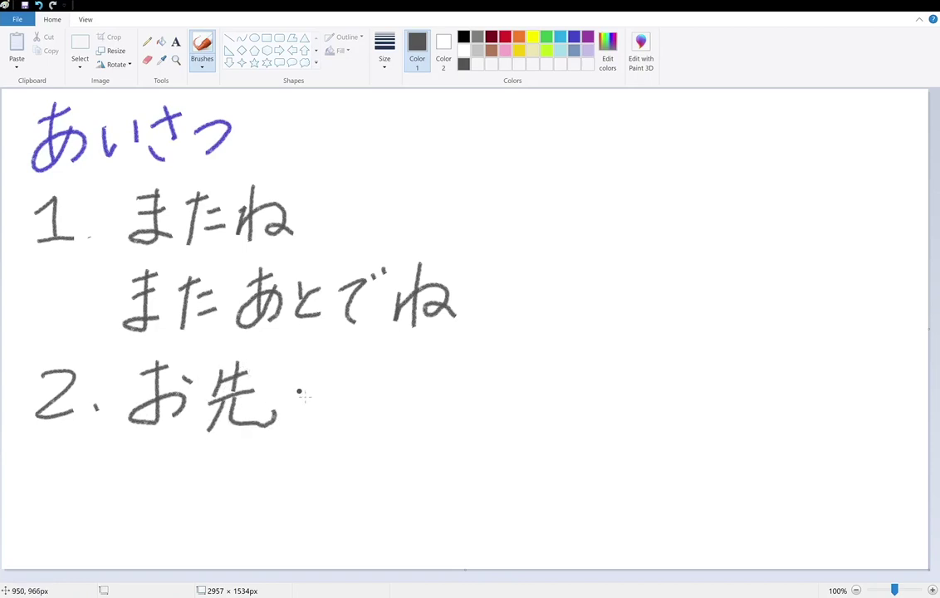
left_click_drag(295, 378, 294, 425)
mouse_move(313, 382)
left_mouse_down()
mouse_move(330, 380)
mouse_move(328, 408)
mouse_move(339, 408)
left_mouse_up()
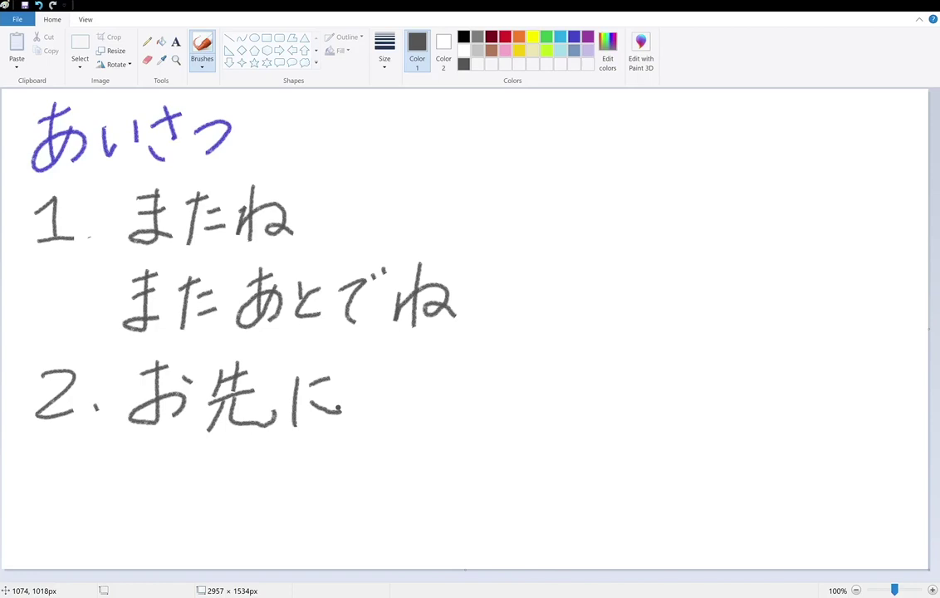
- Handwrite お先に失礼します on the line below item 2
mouse_move(132, 471)
left_mouse_down()
mouse_move(159, 471)
mouse_move(148, 515)
mouse_move(181, 508)
left_mouse_up()
left_click(176, 488)
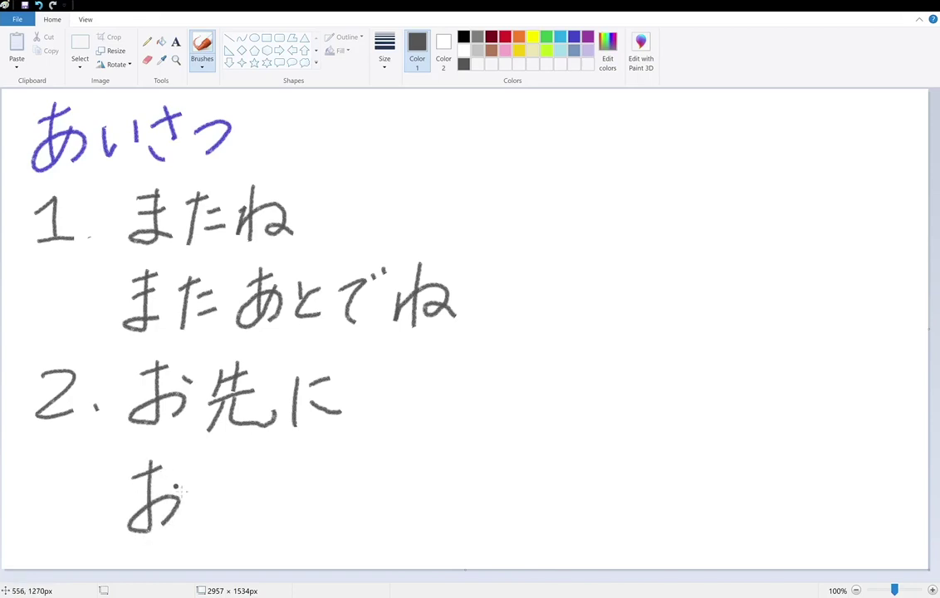
mouse_move(205, 468)
left_mouse_down()
mouse_move(204, 493)
mouse_move(238, 472)
mouse_move(225, 495)
mouse_move(256, 486)
mouse_move(204, 521)
left_mouse_up()
mouse_move(237, 493)
left_mouse_down()
mouse_move(258, 517)
mouse_move(279, 517)
mouse_move(308, 486)
mouse_move(313, 499)
left_mouse_up()
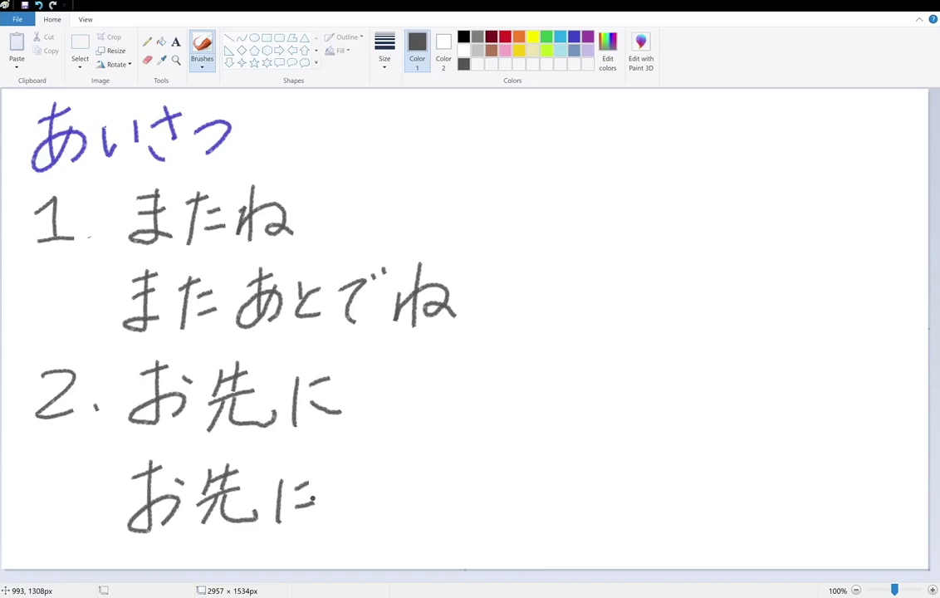
mouse_move(346, 467)
left_mouse_down()
mouse_move(343, 481)
mouse_move(371, 471)
mouse_move(373, 485)
mouse_move(336, 530)
mouse_move(384, 529)
left_mouse_up()
left_click(397, 524)
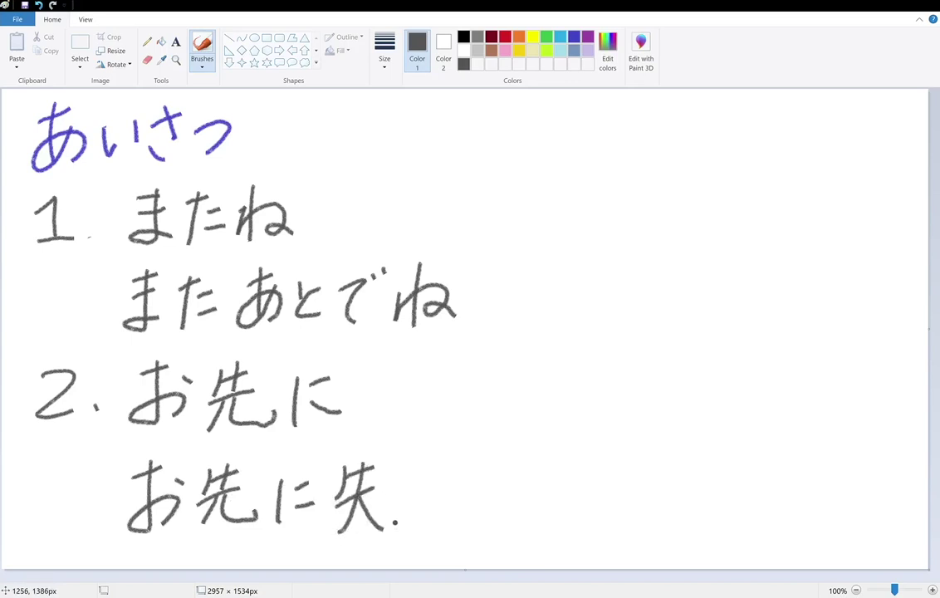
mouse_move(412, 463)
left_mouse_down()
mouse_move(422, 472)
mouse_move(397, 508)
mouse_move(412, 529)
mouse_move(428, 499)
mouse_move(463, 525)
left_mouse_up()
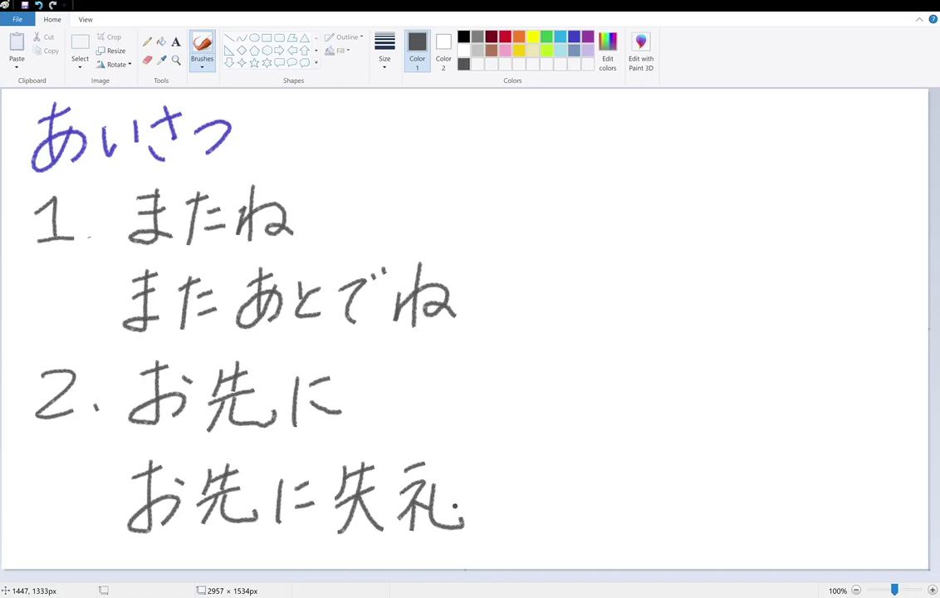
left_click_drag(488, 483, 517, 518)
left_click_drag(537, 475, 557, 473)
mouse_move(535, 491)
left_mouse_down()
mouse_move(562, 494)
mouse_move(551, 508)
mouse_move(569, 518)
mouse_move(584, 486)
mouse_move(634, 471)
mouse_move(602, 531)
left_mouse_up()
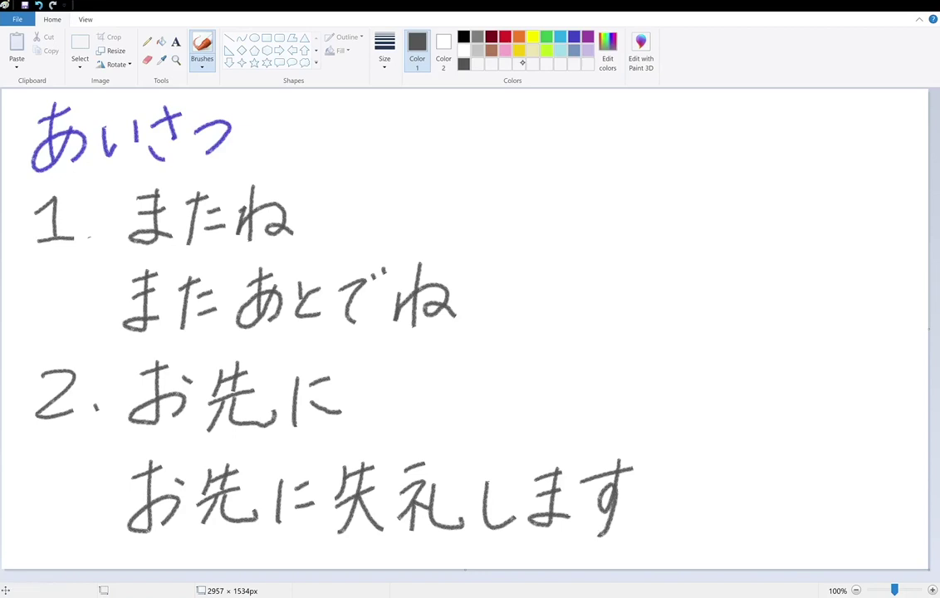
- Draw a yellow underline beneath 失礼します, then return to dark grey
left_click(532, 36)
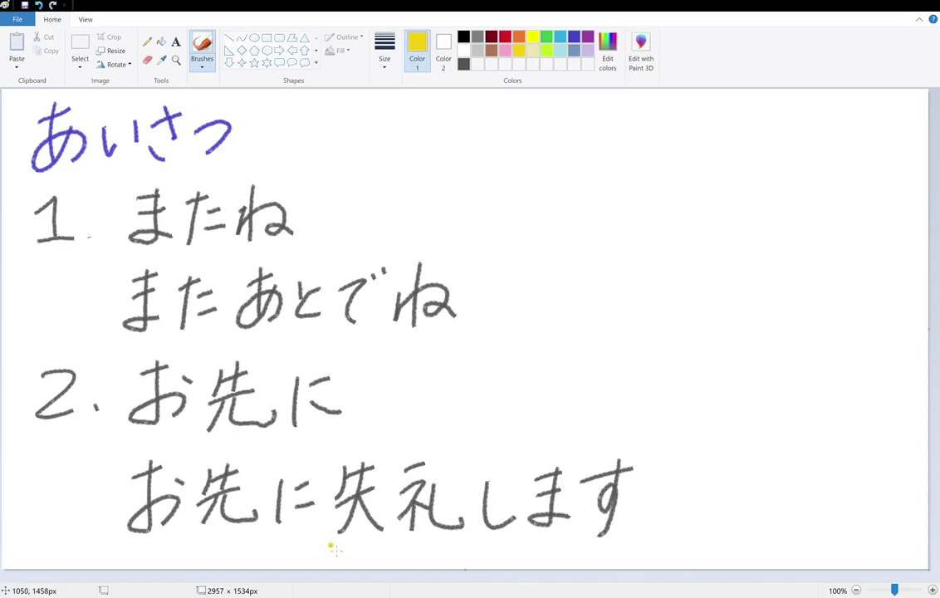
left_click_drag(325, 544, 629, 541)
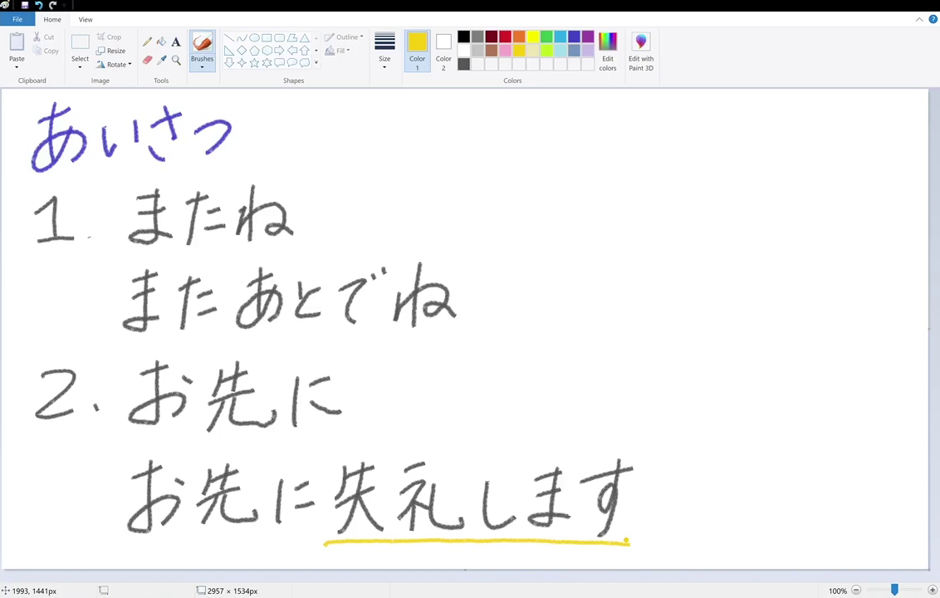
left_click(463, 63)
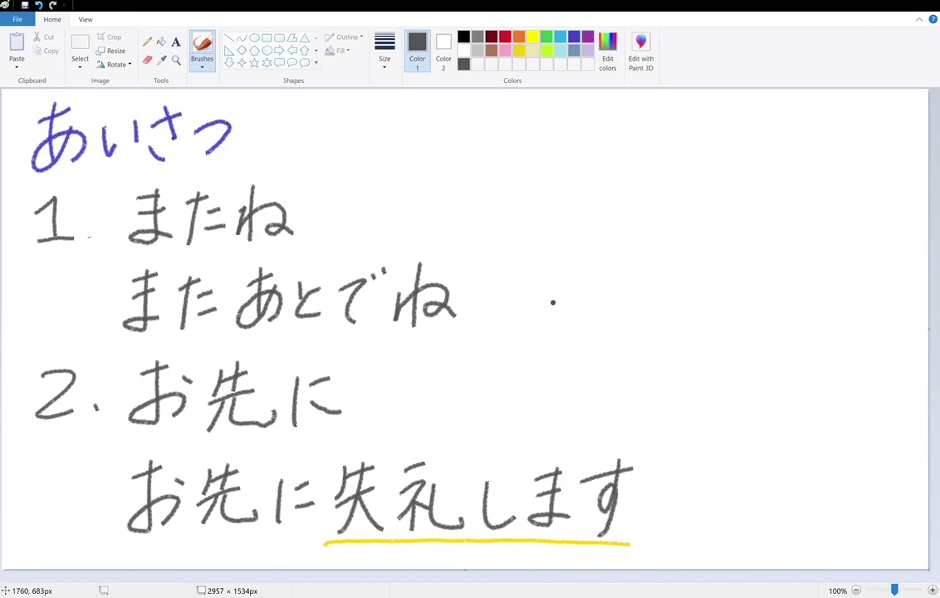
- Zoom out and back to 100%, then brush a large 3 at the canvas's top-left
scroll(552, 302, "up", 5)
scroll(552, 302, "down", 10)
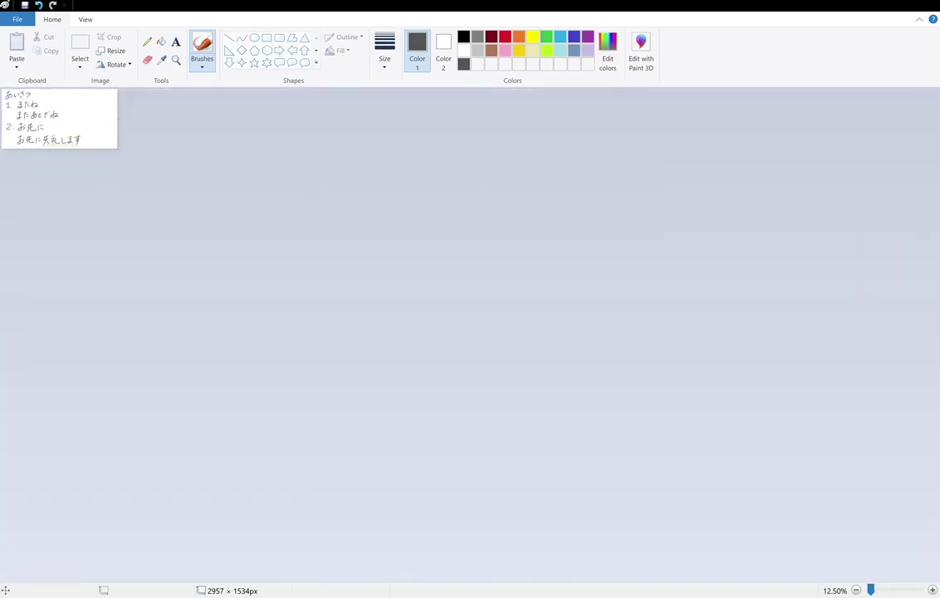
scroll(470, 332, "up", 5)
scroll(470, 332, "down", 3)
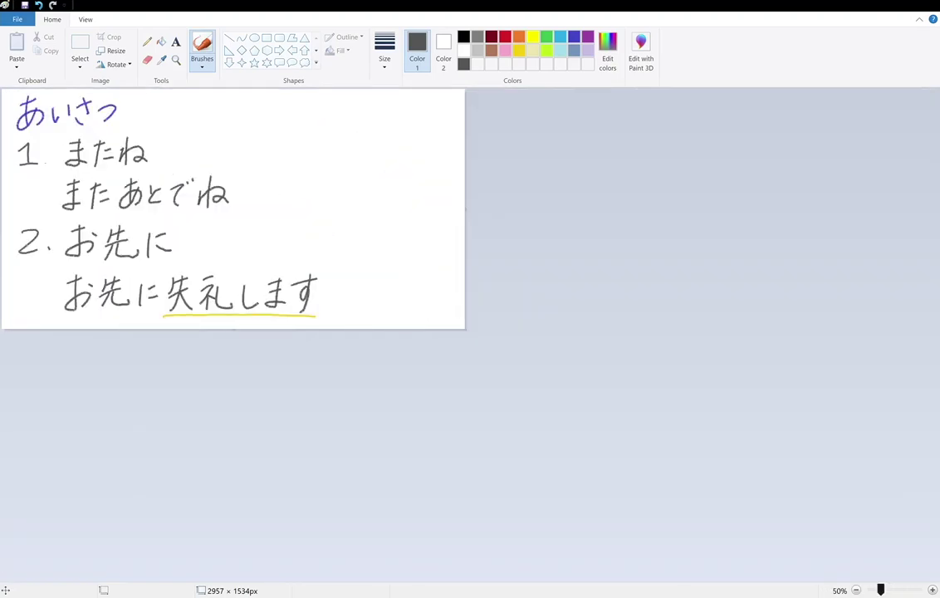
scroll(780, 521, "up", 1)
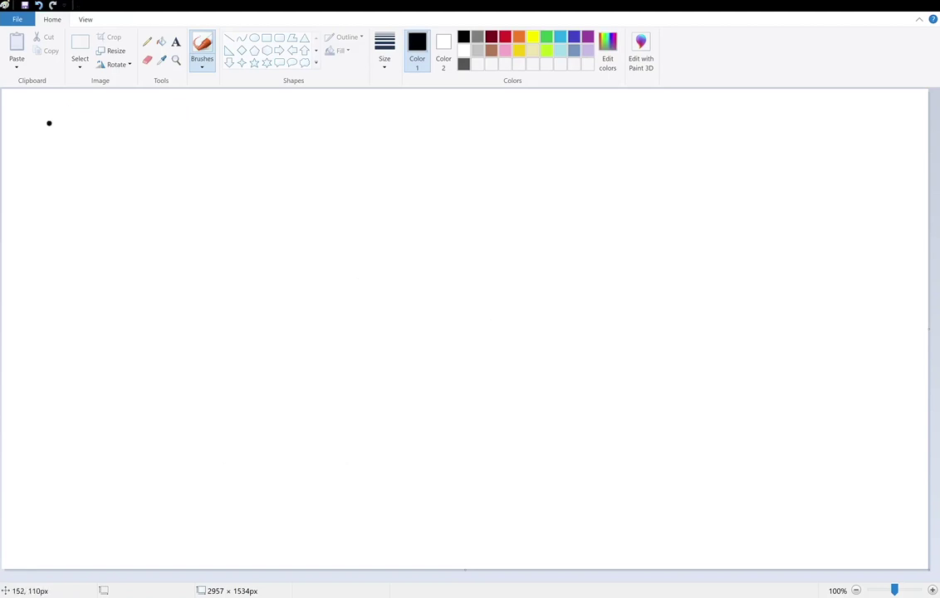
left_click_drag(35, 125, 51, 171)
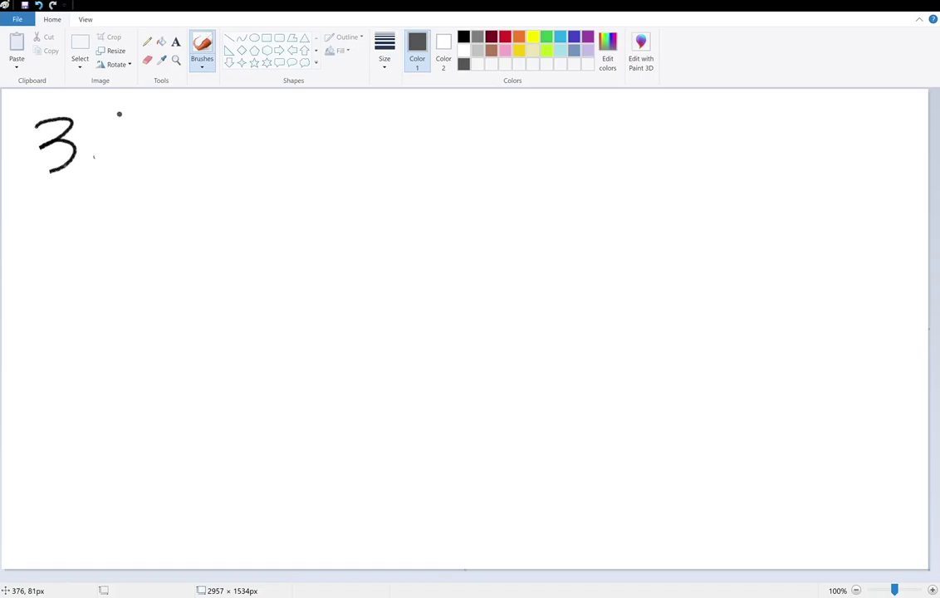
- Write いただきます after the 3, then draw the numeral 4 on the line below
mouse_move(118, 120)
left_mouse_down()
mouse_move(146, 150)
mouse_move(201, 118)
mouse_move(188, 168)
left_mouse_up()
mouse_move(207, 132)
left_mouse_down()
mouse_move(222, 128)
mouse_move(229, 149)
mouse_move(269, 117)
mouse_move(246, 167)
left_mouse_up()
left_click(247, 123)
mouse_move(259, 131)
left_mouse_down()
mouse_move(275, 127)
mouse_move(289, 152)
left_mouse_up()
left_click_drag(282, 103, 283, 108)
mouse_move(287, 105)
left_mouse_down()
mouse_move(336, 103)
mouse_move(334, 136)
left_mouse_up()
mouse_move(325, 141)
left_mouse_down()
mouse_move(337, 149)
mouse_move(319, 166)
mouse_move(335, 161)
left_mouse_up()
mouse_move(364, 116)
left_mouse_down()
mouse_move(391, 111)
mouse_move(371, 160)
mouse_move(445, 110)
mouse_move(445, 152)
mouse_move(431, 178)
left_mouse_up()
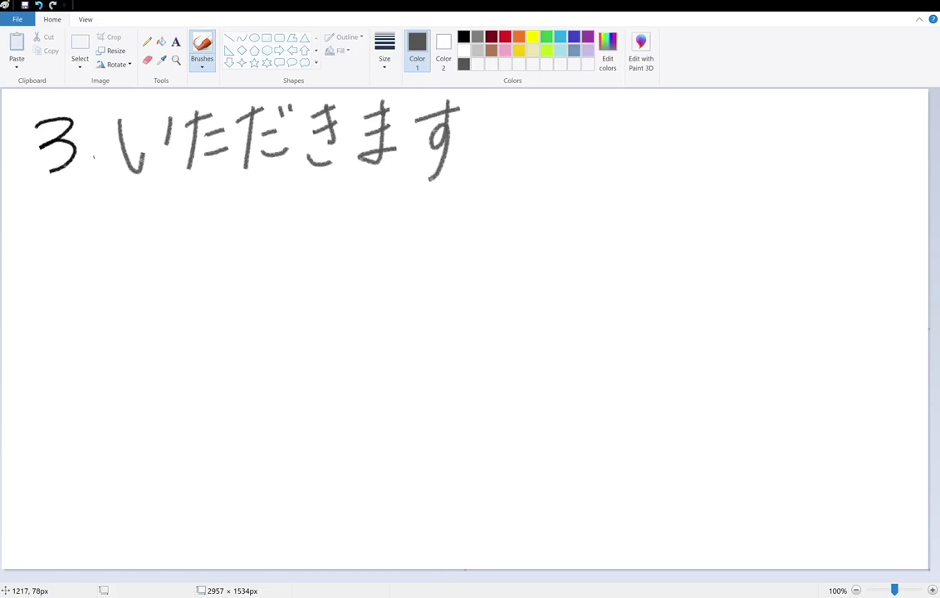
mouse_move(73, 222)
left_mouse_down()
mouse_move(87, 250)
mouse_move(62, 291)
mouse_move(98, 279)
left_mouse_up()
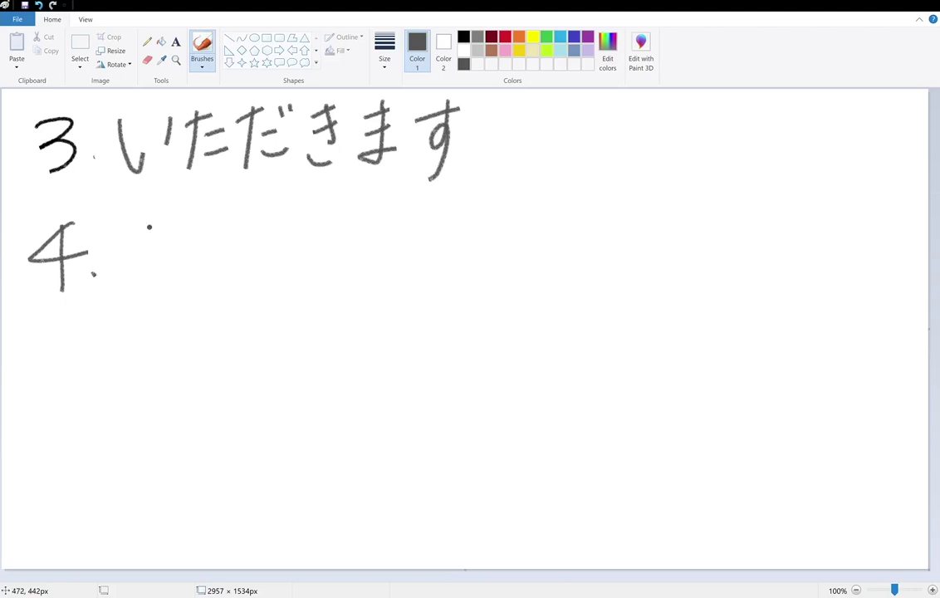
- Handwrite じゃあね in dark grey beside the 4, beneath いただきます
mouse_move(139, 214)
left_mouse_down()
mouse_move(144, 267)
mouse_move(170, 256)
left_mouse_up()
left_click_drag(179, 215, 180, 225)
mouse_move(182, 222)
left_mouse_down()
mouse_move(181, 231)
mouse_move(225, 249)
mouse_move(212, 242)
left_mouse_up()
left_click_drag(203, 235, 215, 265)
mouse_move(245, 222)
left_mouse_down()
mouse_move(277, 227)
mouse_move(257, 262)
mouse_move(297, 249)
mouse_move(284, 260)
left_mouse_up()
left_click_drag(320, 208, 319, 264)
mouse_move(307, 230)
left_mouse_down()
mouse_move(308, 259)
mouse_move(357, 265)
mouse_move(371, 255)
left_mouse_up()
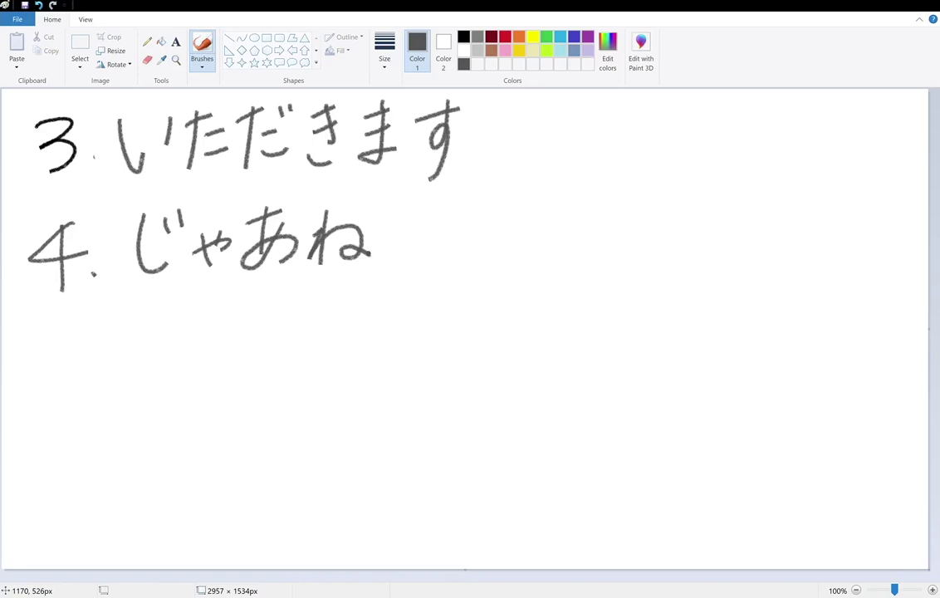
- Write '5.' and the kanji 久 below item 4, undoing one misplaced stroke
mouse_move(47, 329)
left_mouse_down()
mouse_move(69, 375)
mouse_move(53, 404)
mouse_move(77, 334)
left_mouse_up()
left_click(97, 381)
left_click_drag(90, 374, 93, 380)
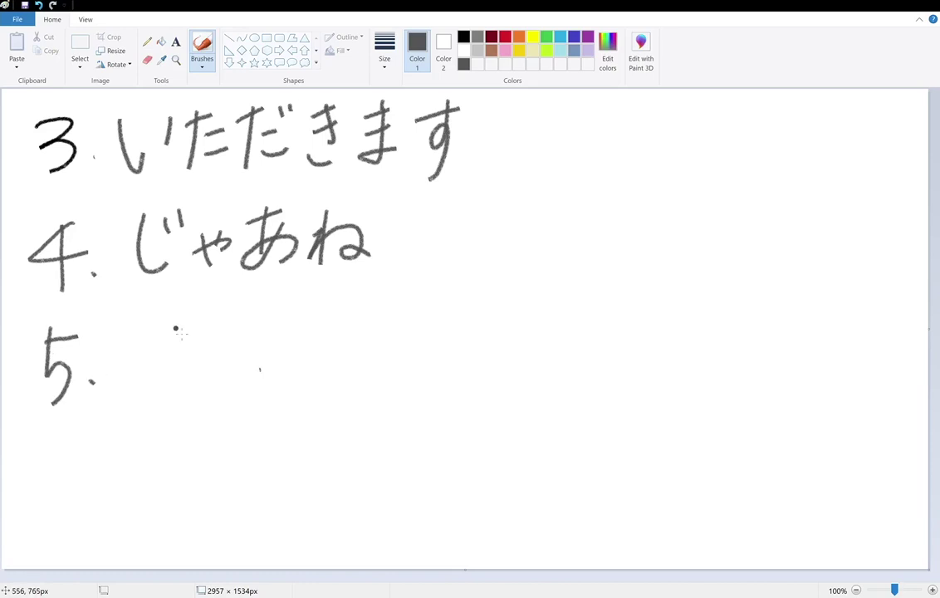
mouse_move(188, 322)
left_mouse_down()
mouse_move(163, 346)
mouse_move(209, 324)
mouse_move(143, 397)
left_mouse_up()
left_click_drag(170, 352, 214, 377)
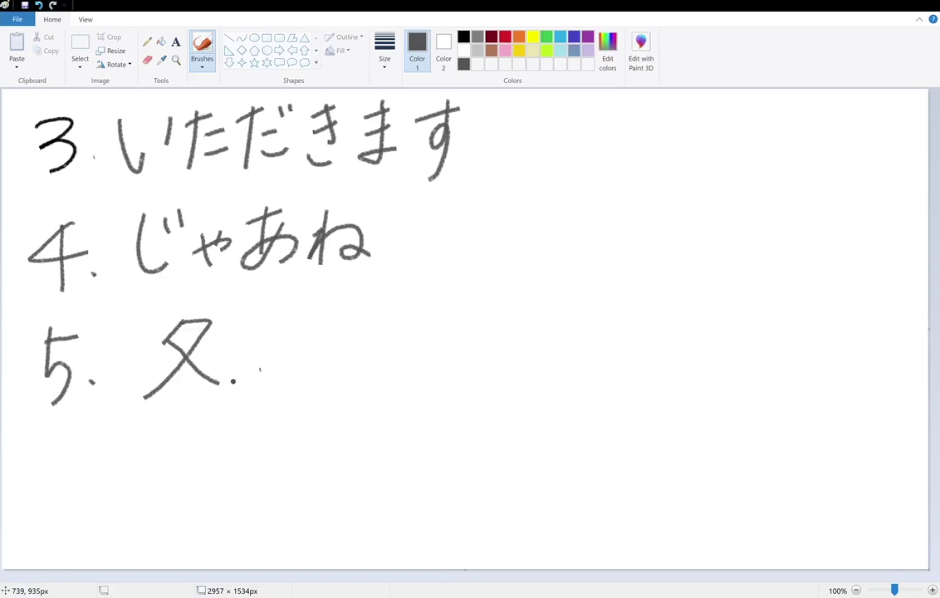
key("ctrl+z")
left_click_drag(184, 357, 235, 385)
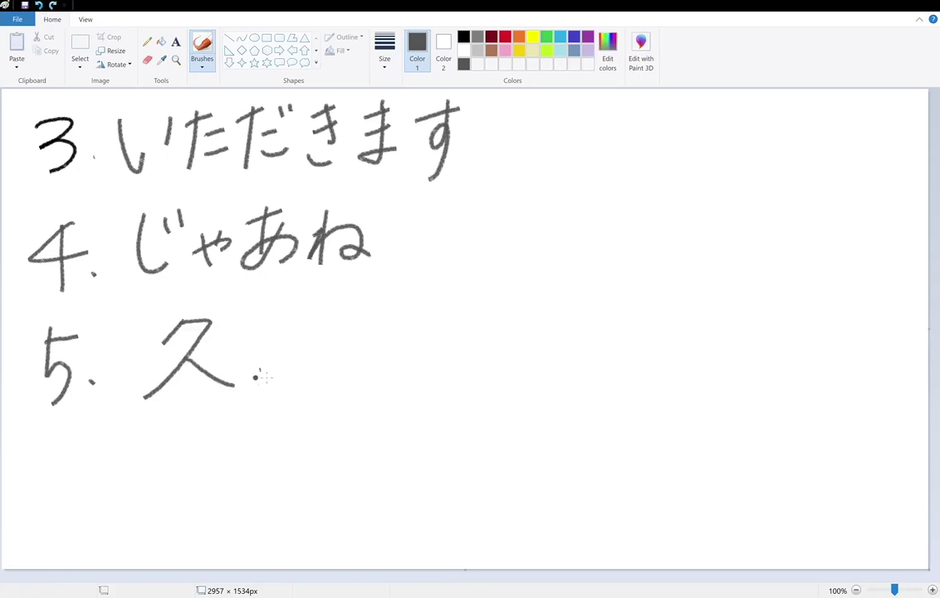
- Add しぶり after 久, then draw the numeral 6 on the next line
left_click_drag(260, 342, 292, 368)
left_click_drag(342, 343, 352, 355)
mouse_move(340, 357)
left_mouse_down()
mouse_move(358, 380)
mouse_move(315, 375)
left_mouse_up()
left_click_drag(374, 357, 383, 372)
left_click_drag(373, 324, 376, 332)
left_click_drag(382, 320, 400, 361)
left_click_drag(432, 319, 395, 400)
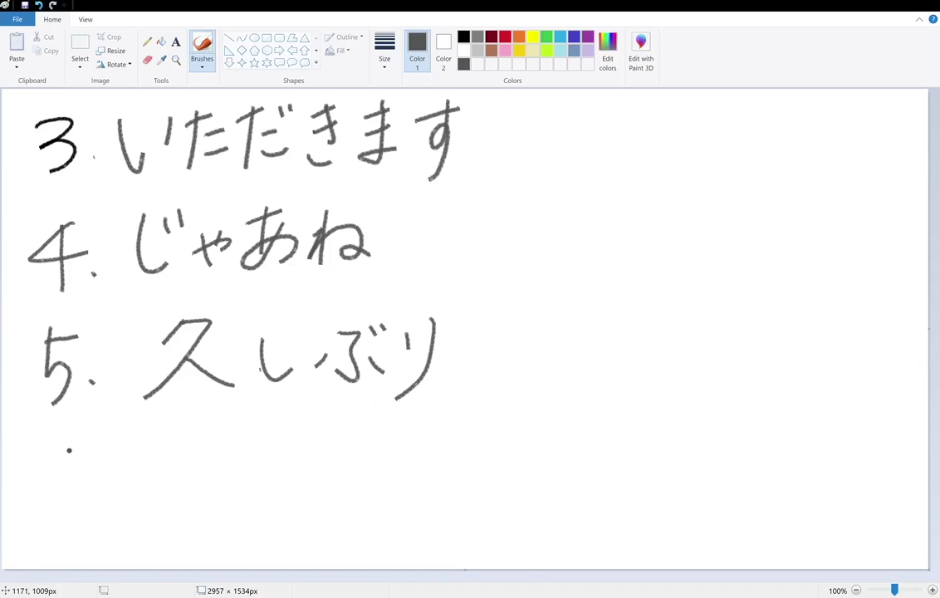
mouse_move(87, 432)
left_mouse_down()
mouse_move(42, 516)
mouse_move(41, 488)
mouse_move(99, 504)
left_mouse_up()
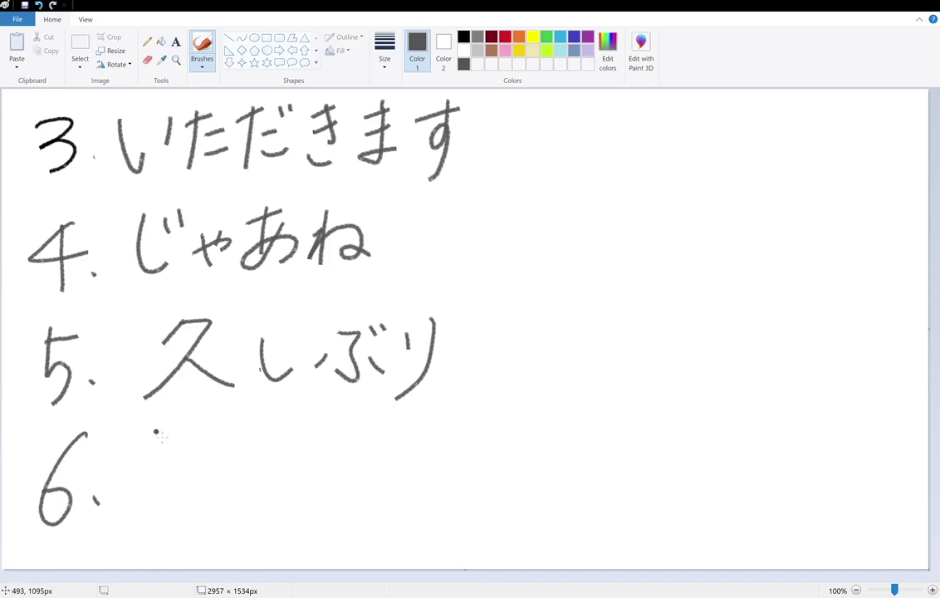
- Write どうぞ after the 6
left_click_drag(165, 439, 193, 503)
left_click_drag(203, 430, 208, 439)
mouse_move(212, 426)
left_mouse_down()
mouse_move(217, 436)
mouse_move(260, 430)
left_mouse_up()
mouse_move(233, 454)
left_mouse_down()
mouse_move(263, 472)
mouse_move(231, 506)
left_mouse_up()
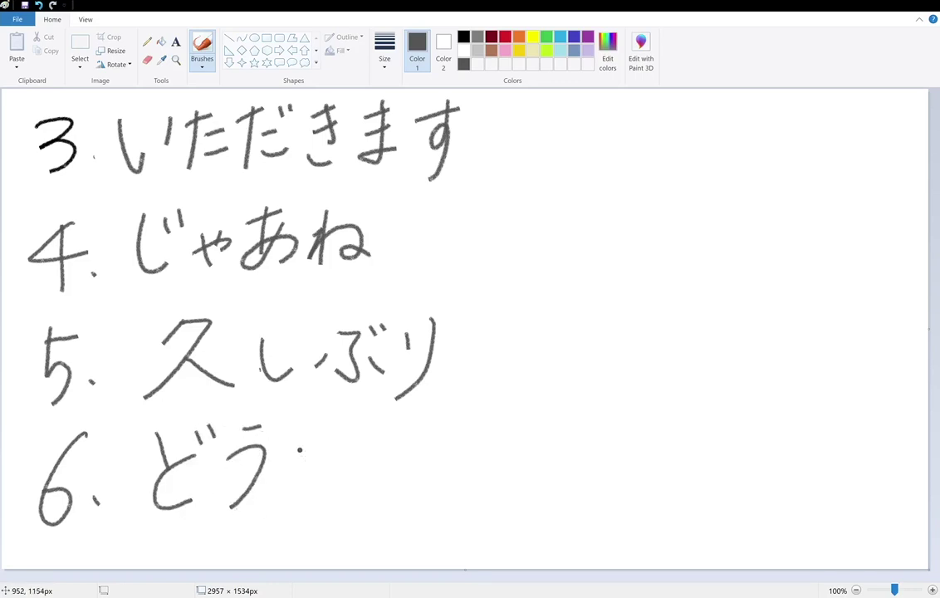
mouse_move(285, 432)
left_mouse_down()
mouse_move(319, 448)
mouse_move(290, 498)
mouse_move(304, 509)
left_mouse_up()
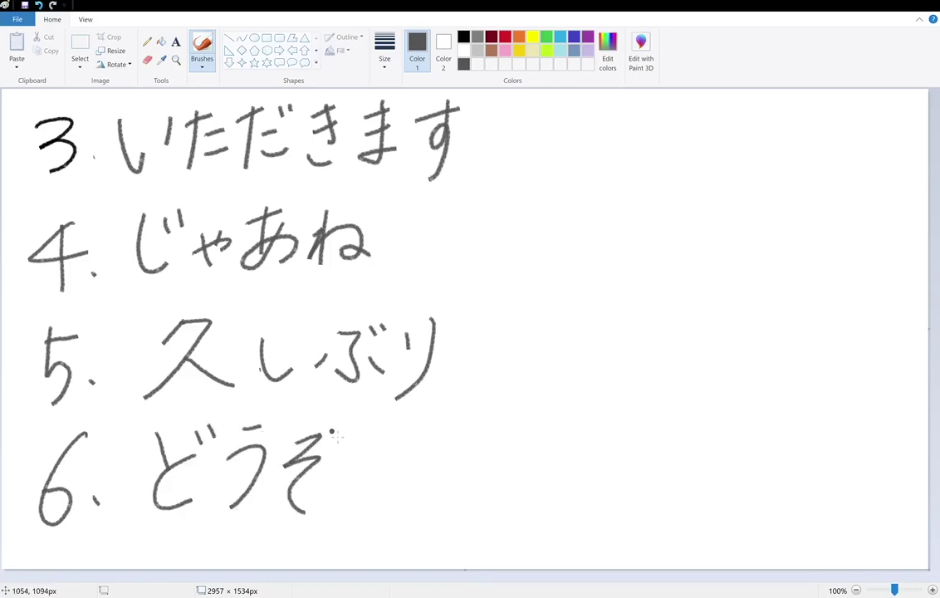
left_click_drag(335, 431, 340, 441)
left_click_drag(347, 428, 351, 434)
- Add 入って下さい after どうぞ, redrawing the first stroke of 入, and select yellow
left_click_drag(405, 457, 367, 514)
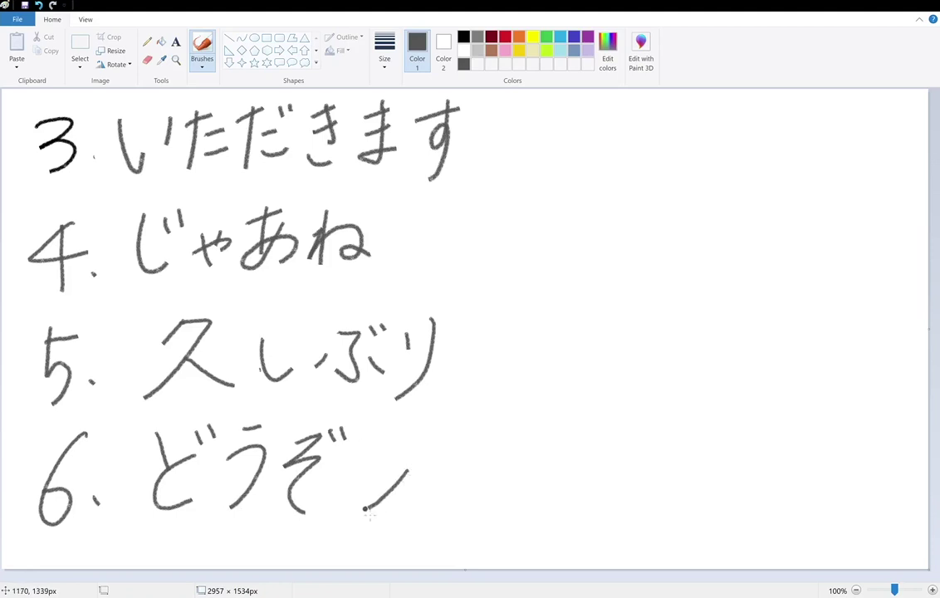
key("ctrl+z")
mouse_move(387, 434)
left_mouse_down()
mouse_move(398, 477)
mouse_move(363, 510)
left_mouse_up()
mouse_move(380, 463)
left_mouse_down()
mouse_move(452, 510)
mouse_move(482, 505)
left_mouse_up()
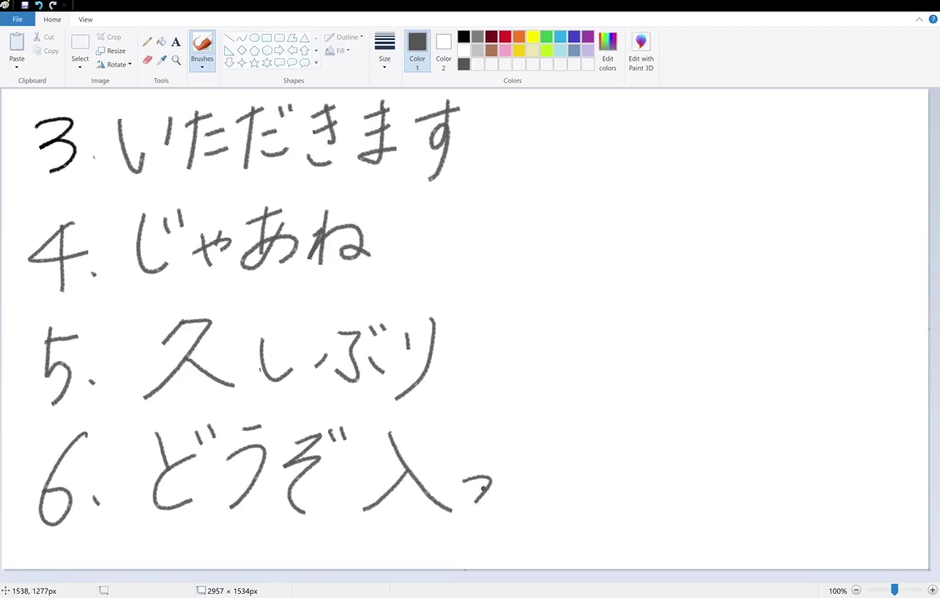
mouse_move(508, 459)
left_mouse_down()
mouse_move(552, 450)
mouse_move(530, 505)
left_mouse_up()
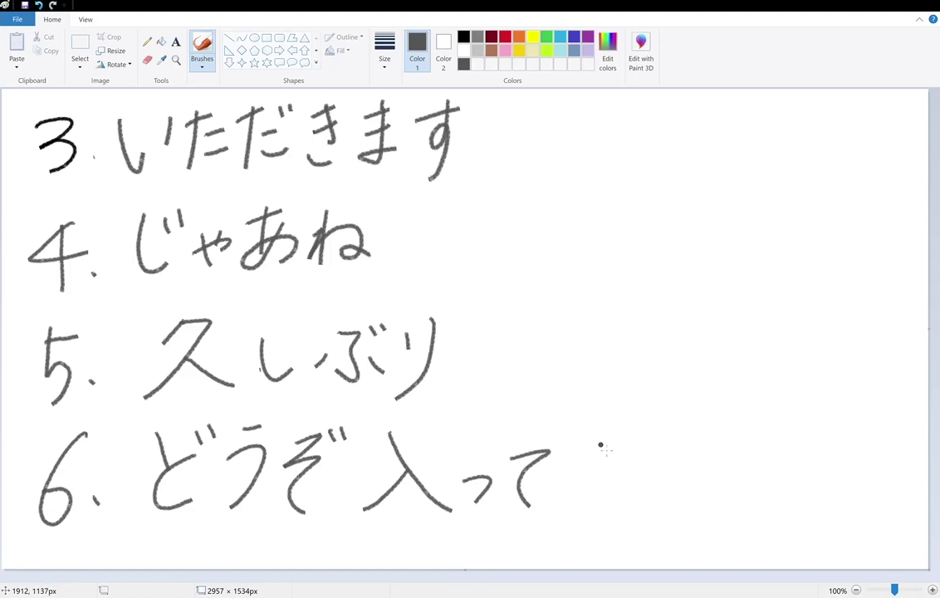
mouse_move(568, 445)
left_mouse_down()
mouse_move(632, 436)
mouse_move(599, 502)
left_mouse_up()
mouse_move(607, 459)
left_mouse_down()
mouse_move(622, 476)
mouse_move(688, 456)
mouse_move(660, 508)
left_mouse_up()
left_click_drag(699, 479, 703, 498)
mouse_move(709, 483)
left_mouse_down()
mouse_move(714, 495)
mouse_move(740, 489)
left_mouse_up()
left_click(734, 458)
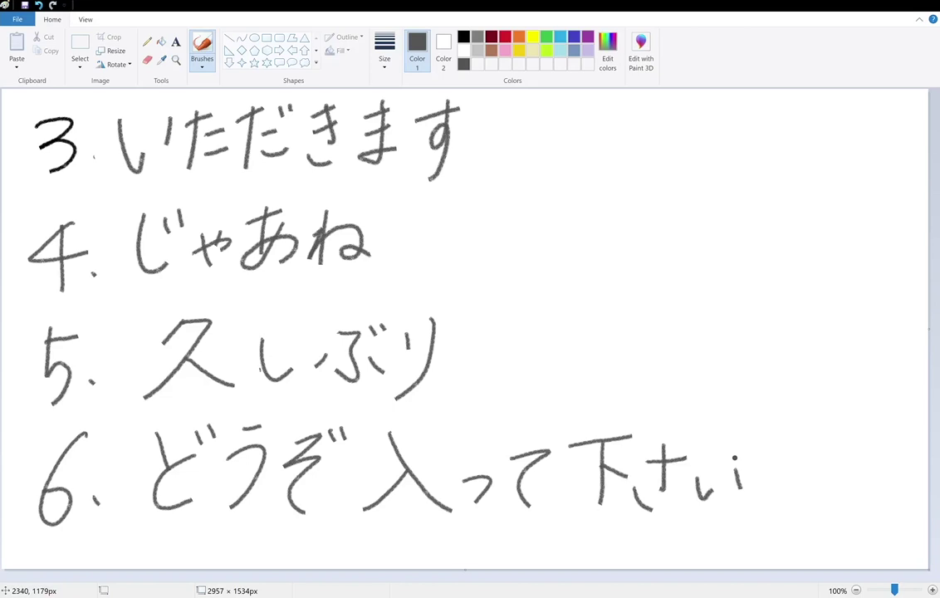
left_click(532, 36)
- Underline どうぞ and 下さい in yellow, then begin the number 7 on the cleared canvas
left_click_drag(127, 529, 329, 530)
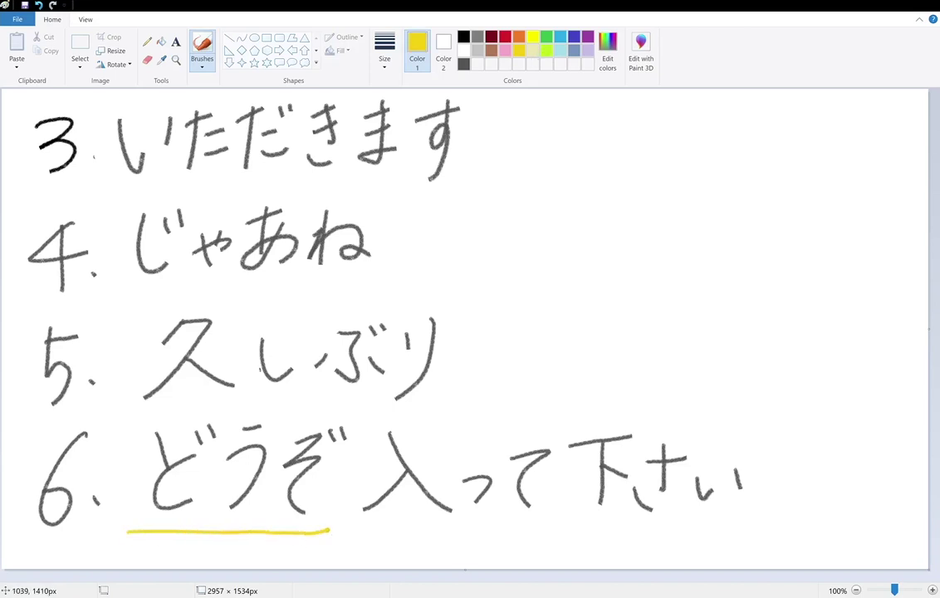
left_click_drag(579, 524, 750, 524)
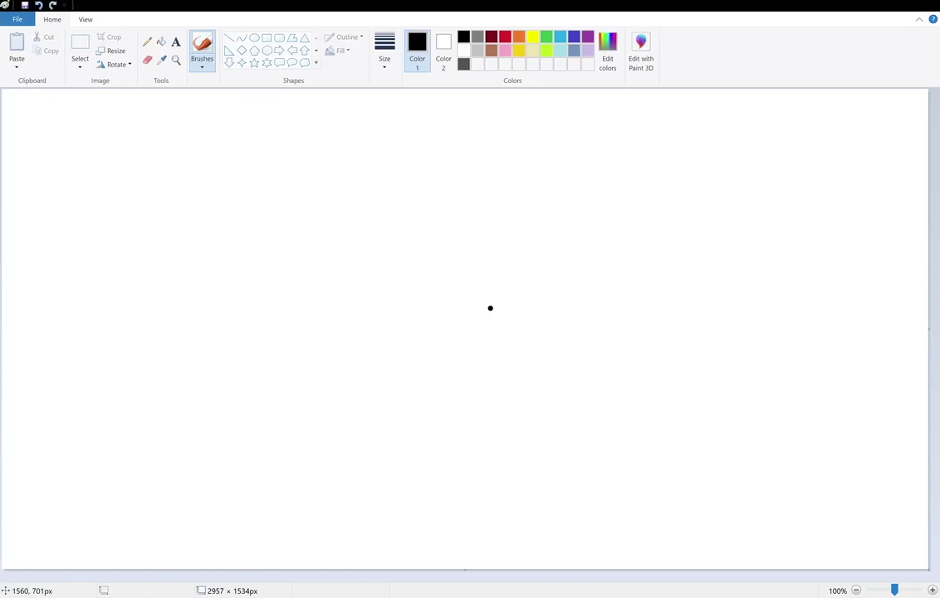
mouse_move(38, 113)
left_mouse_down()
mouse_move(48, 137)
mouse_move(37, 112)
left_mouse_up()
- Switch to dark grey and write '7. お' plus the first strokes of 世 at the top left
left_click(463, 64)
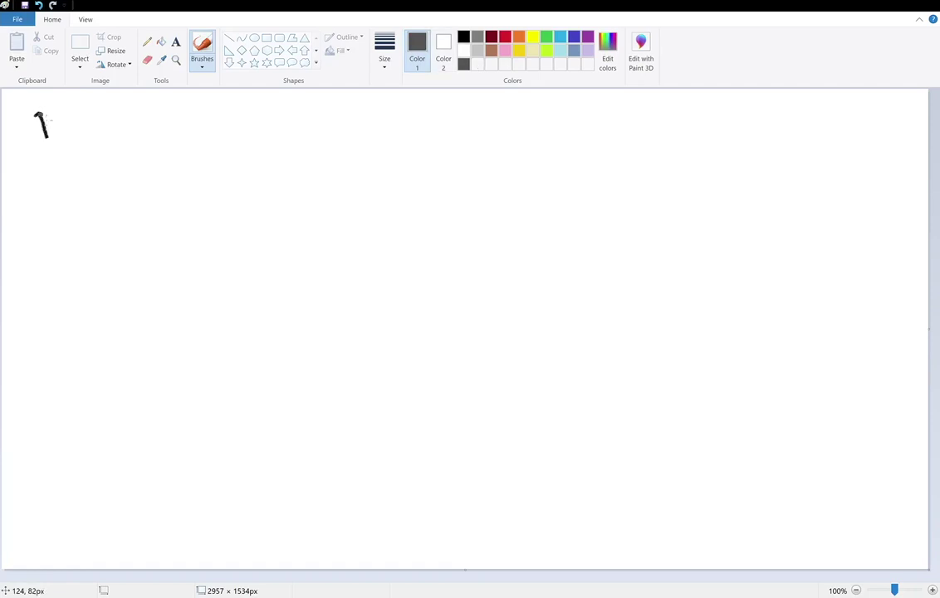
mouse_move(34, 115)
left_mouse_down()
mouse_move(67, 121)
mouse_move(48, 169)
left_mouse_up()
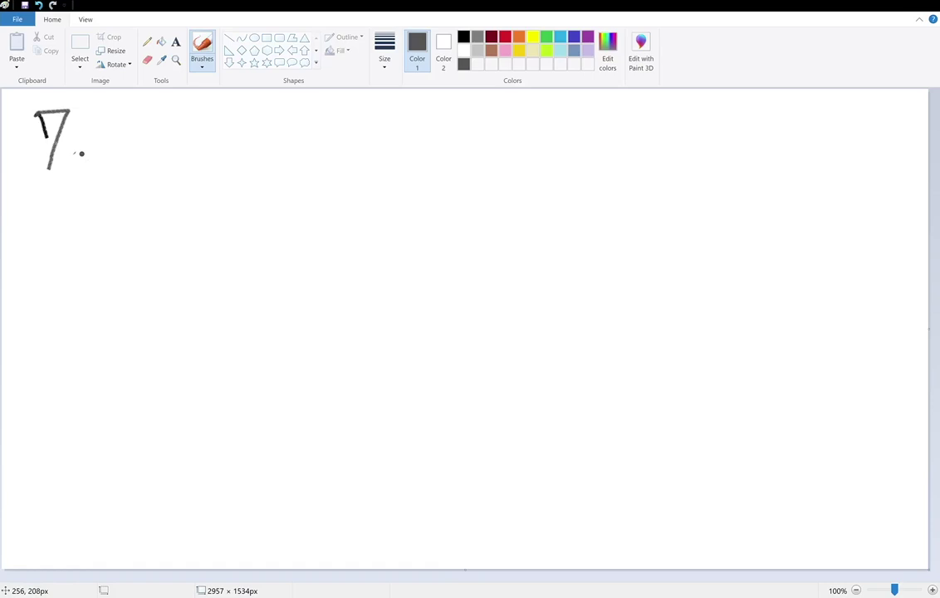
mouse_move(119, 118)
left_mouse_down()
mouse_move(158, 108)
mouse_move(131, 170)
mouse_move(260, 111)
mouse_move(277, 112)
mouse_move(242, 146)
left_mouse_up()
left_click_drag(217, 110, 218, 147)
left_click_drag(264, 103, 267, 112)
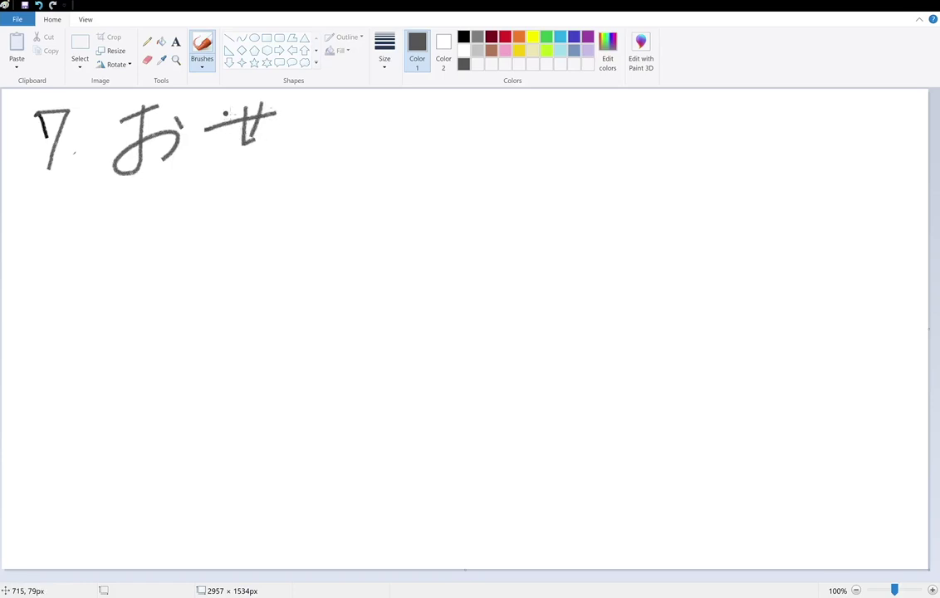
mouse_move(217, 147)
left_mouse_down()
mouse_move(228, 169)
mouse_move(266, 163)
left_mouse_up()
- Finish 世 and write the kanji 話
mouse_move(310, 101)
left_mouse_down()
mouse_move(321, 116)
mouse_move(315, 130)
left_mouse_up()
mouse_move(296, 143)
left_mouse_down()
mouse_move(315, 138)
mouse_move(293, 169)
mouse_move(314, 166)
left_mouse_up()
left_click_drag(295, 168, 315, 165)
mouse_move(357, 103)
left_mouse_down()
mouse_move(334, 113)
mouse_move(362, 124)
left_mouse_up()
mouse_move(346, 112)
left_mouse_down()
mouse_move(347, 145)
mouse_move(333, 168)
left_mouse_up()
mouse_move(332, 146)
left_mouse_down()
mouse_move(357, 164)
mouse_move(330, 164)
left_mouse_up()
- Write になりました to complete 'お世話になりました'
mouse_move(383, 108)
left_mouse_down()
mouse_move(381, 158)
mouse_move(414, 116)
mouse_move(419, 141)
mouse_move(470, 111)
mouse_move(448, 154)
left_mouse_up()
mouse_move(485, 122)
left_mouse_down()
mouse_move(503, 149)
mouse_move(522, 138)
mouse_move(517, 160)
left_mouse_up()
mouse_move(559, 118)
left_mouse_down()
mouse_move(586, 114)
mouse_move(584, 130)
left_mouse_up()
mouse_move(573, 106)
left_mouse_down()
mouse_move(571, 154)
mouse_move(583, 156)
mouse_move(631, 144)
mouse_move(677, 113)
mouse_move(645, 169)
left_mouse_up()
mouse_move(670, 130)
left_mouse_down()
mouse_move(692, 126)
mouse_move(694, 150)
left_mouse_up()
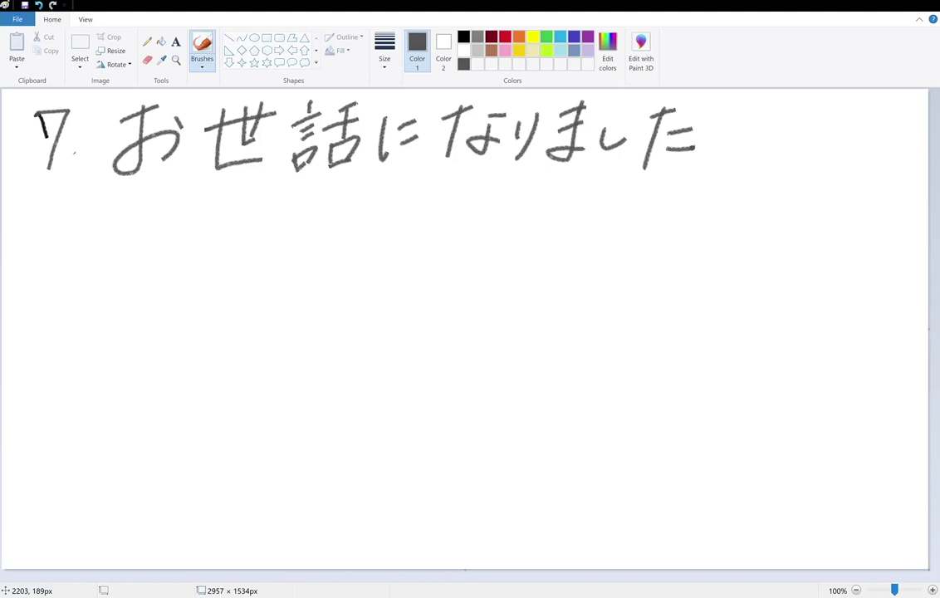
- Write '8. 良' in dark grey below item 7
mouse_move(66, 214)
left_mouse_down()
mouse_move(60, 257)
mouse_move(69, 217)
left_mouse_up()
left_click(94, 263)
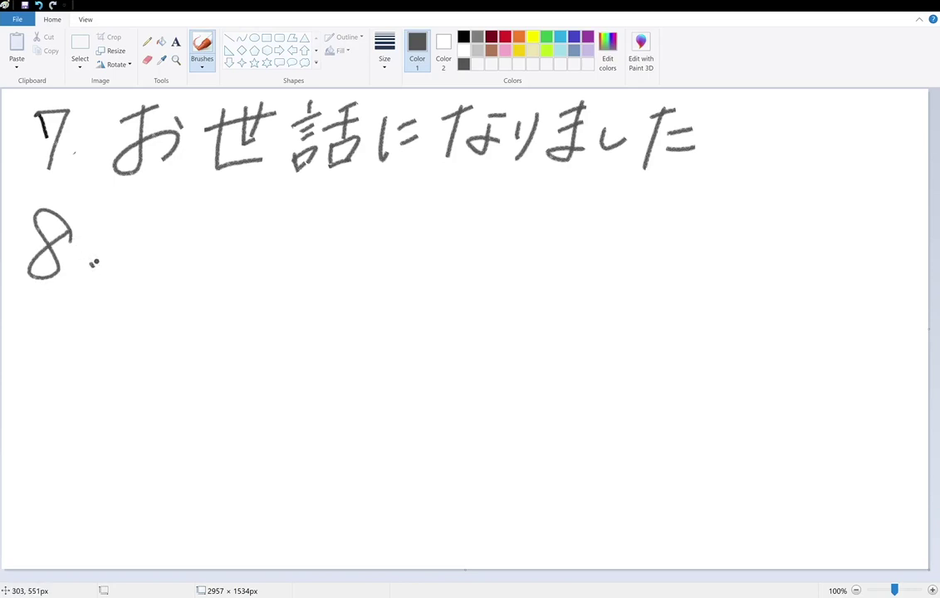
mouse_move(169, 196)
left_mouse_down()
mouse_move(151, 253)
mouse_move(176, 239)
mouse_move(149, 289)
left_mouse_up()
left_click_drag(172, 264, 199, 284)
- Write い一日を after 良 to complete '良い一日を'
mouse_move(221, 245)
left_mouse_down()
mouse_move(226, 263)
mouse_move(372, 238)
mouse_move(373, 276)
left_mouse_up()
mouse_move(373, 222)
left_mouse_down()
mouse_move(410, 214)
mouse_move(413, 271)
left_mouse_up()
left_click_drag(374, 244, 410, 242)
left_click_drag(373, 273, 412, 271)
mouse_move(446, 215)
left_mouse_down()
mouse_move(476, 206)
mouse_move(482, 226)
mouse_move(462, 273)
mouse_move(481, 269)
left_mouse_up()
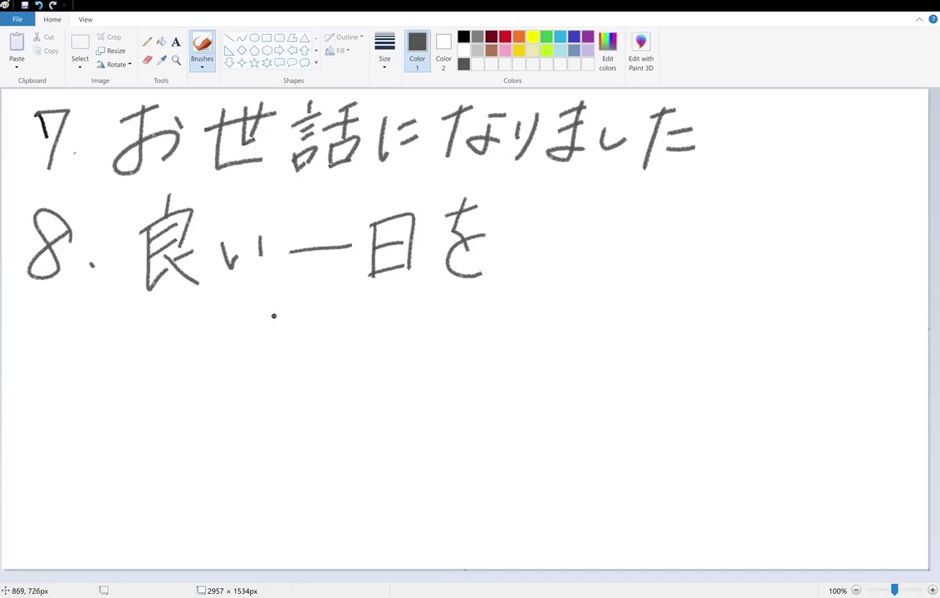
- Switch to orange, underline 一日 in item 8, and handwrite 'day' beneath it
left_click(519, 36)
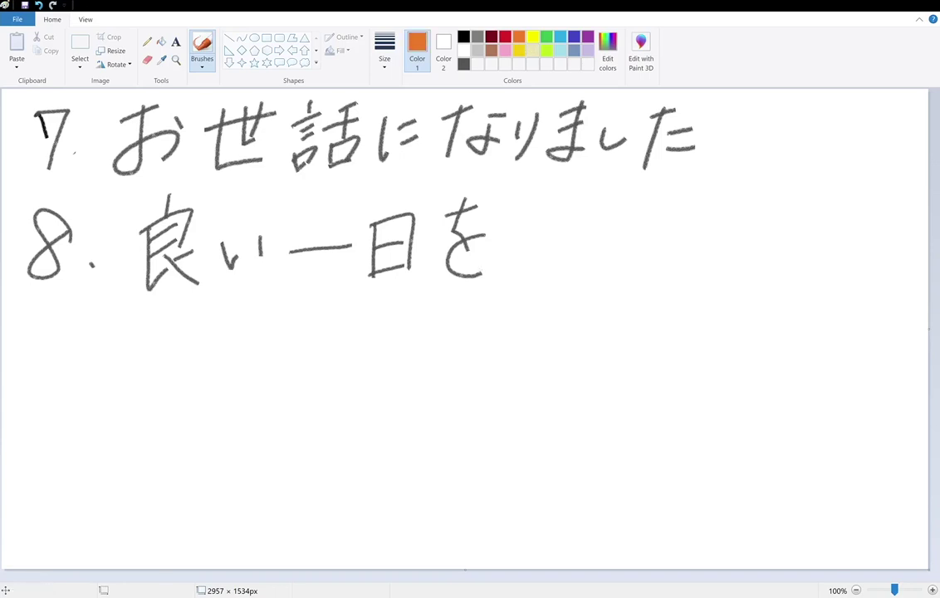
left_click_drag(265, 312, 403, 304)
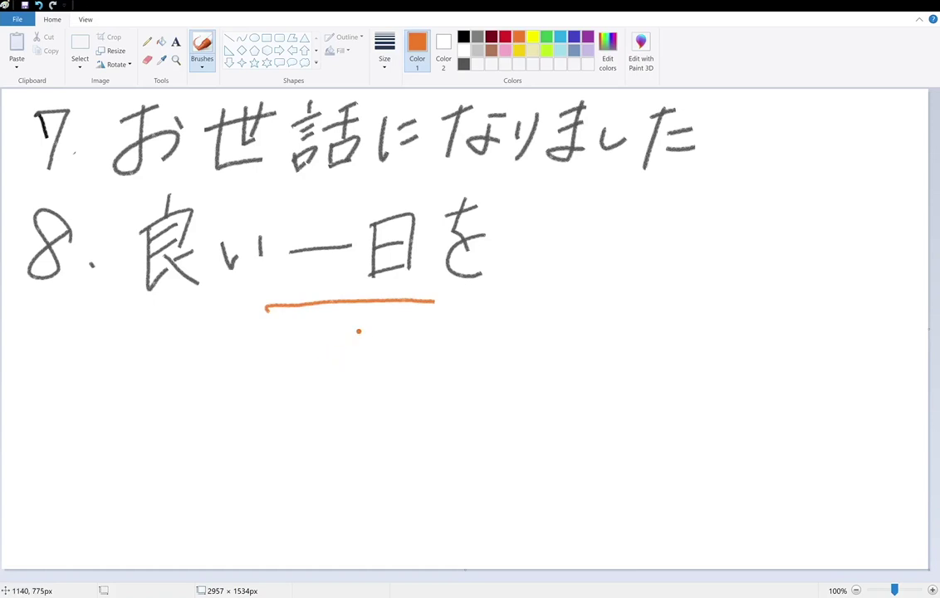
mouse_move(315, 333)
left_mouse_down()
mouse_move(325, 355)
mouse_move(344, 343)
mouse_move(371, 351)
left_mouse_up()
left_click_drag(402, 330, 347, 381)
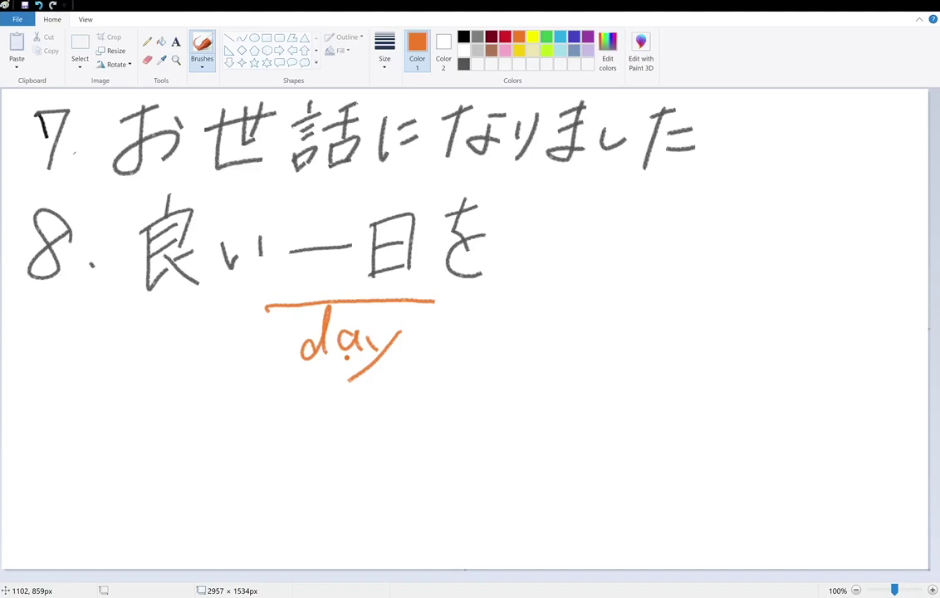
- Switch back to dark grey and write '9. い' below item 8
left_click(463, 64)
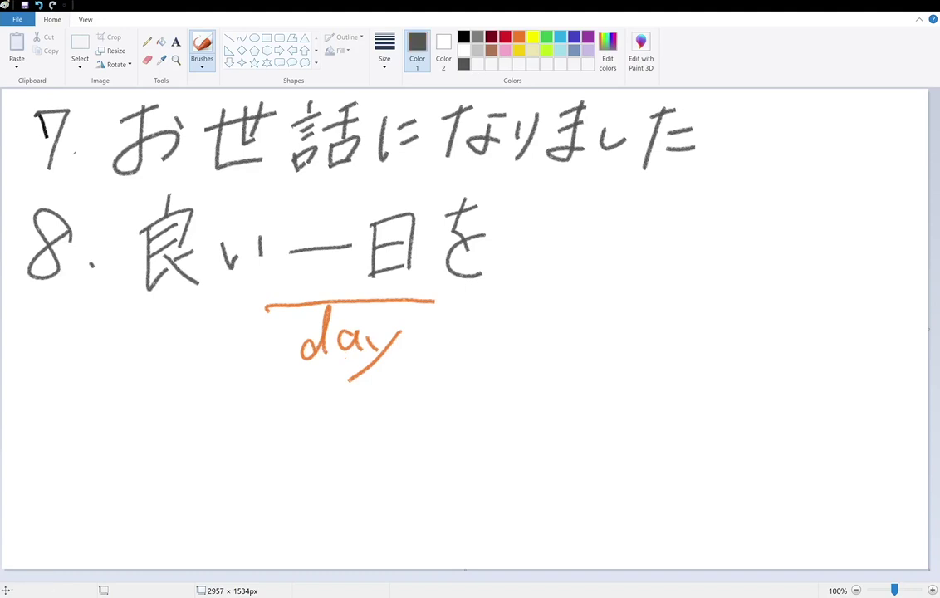
mouse_move(71, 347)
left_mouse_down()
mouse_move(40, 370)
mouse_move(55, 425)
mouse_move(86, 403)
left_mouse_up()
left_click(93, 410)
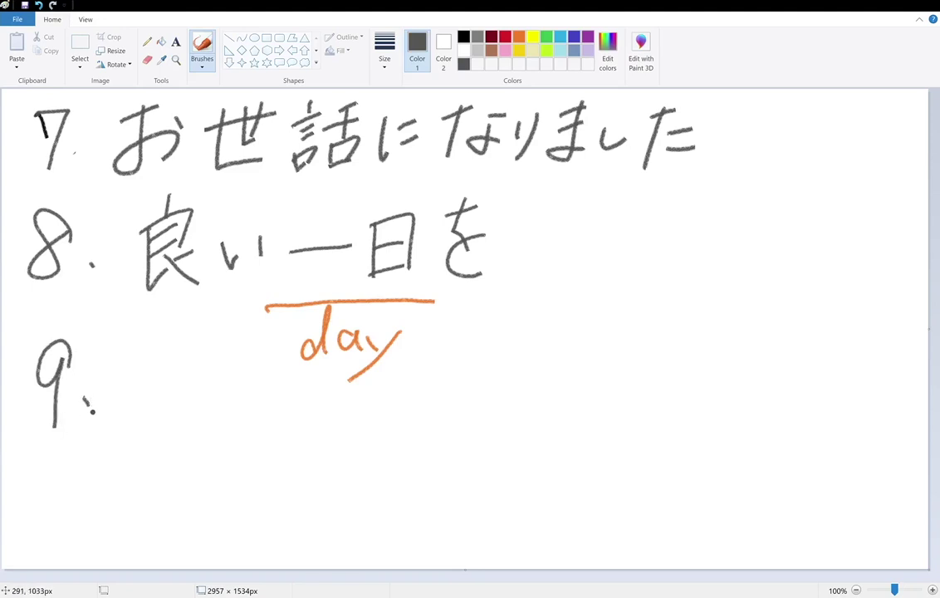
left_click_drag(137, 367, 159, 402)
mouse_move(199, 357)
left_mouse_down()
mouse_move(193, 395)
mouse_move(223, 412)
mouse_move(284, 414)
left_mouse_up()
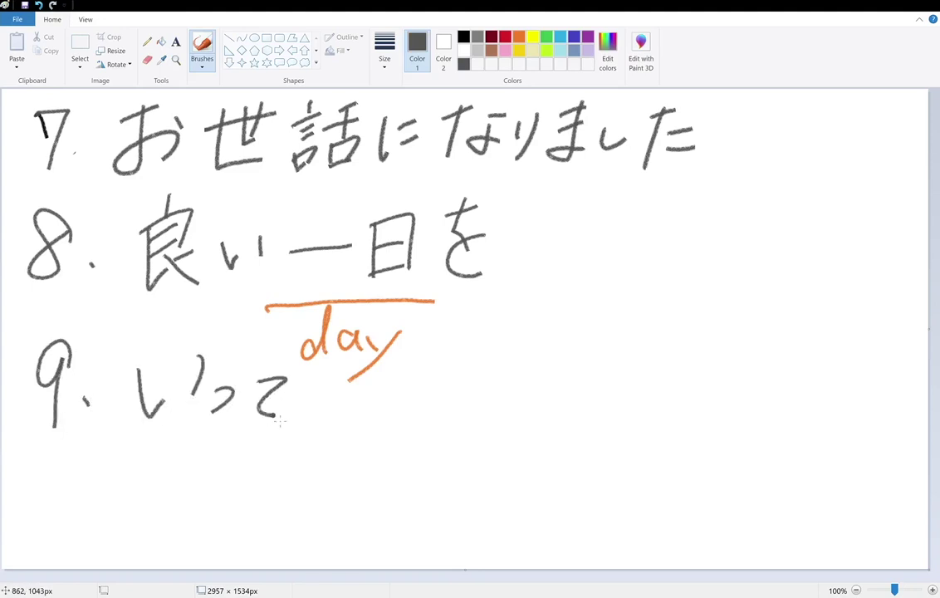
- Write ってきます to complete 'いってきます'
mouse_move(311, 376)
left_mouse_down()
mouse_move(335, 371)
mouse_move(322, 418)
left_mouse_up()
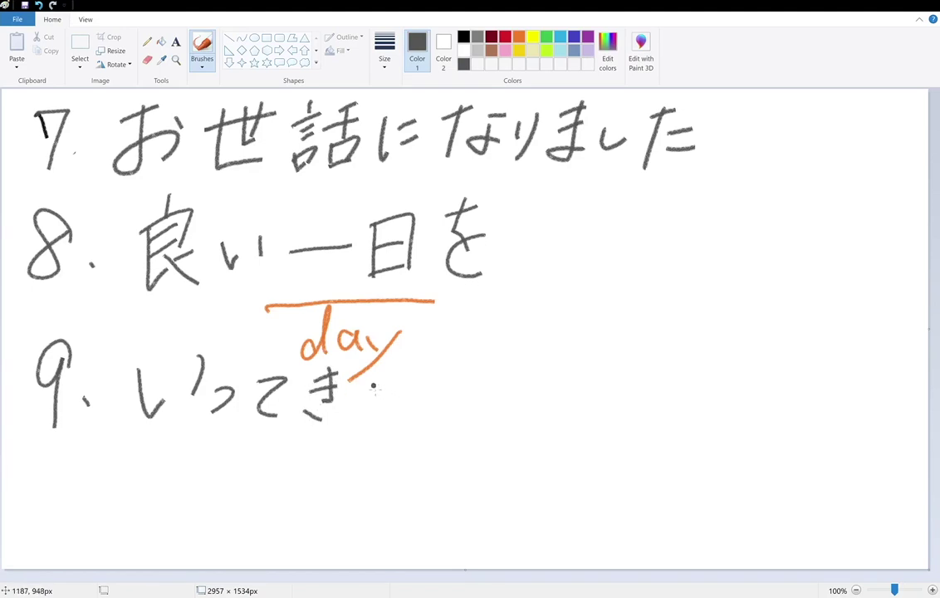
left_click_drag(358, 379, 390, 377)
mouse_move(357, 392)
left_mouse_down()
mouse_move(388, 390)
mouse_move(390, 407)
mouse_move(411, 406)
mouse_move(465, 377)
left_mouse_up()
left_click_drag(454, 353, 429, 431)
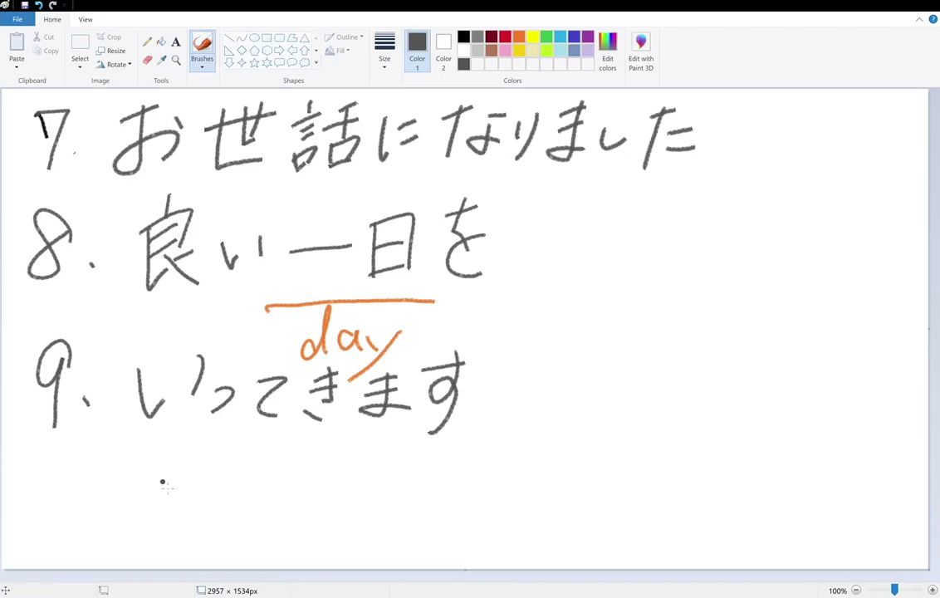
- Write 行って and begin ら on a new line under いってきます
mouse_move(153, 480)
left_mouse_down()
mouse_move(170, 467)
mouse_move(141, 518)
mouse_move(158, 535)
left_mouse_up()
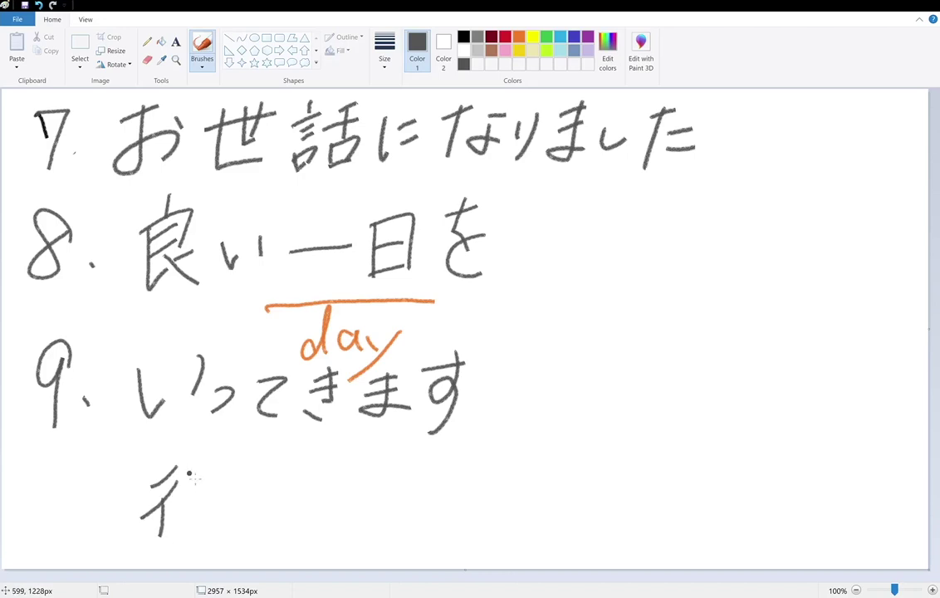
left_click_drag(191, 462, 228, 455)
mouse_move(179, 492)
left_mouse_down()
mouse_move(235, 486)
mouse_move(200, 525)
left_mouse_up()
left_click_drag(236, 486, 240, 524)
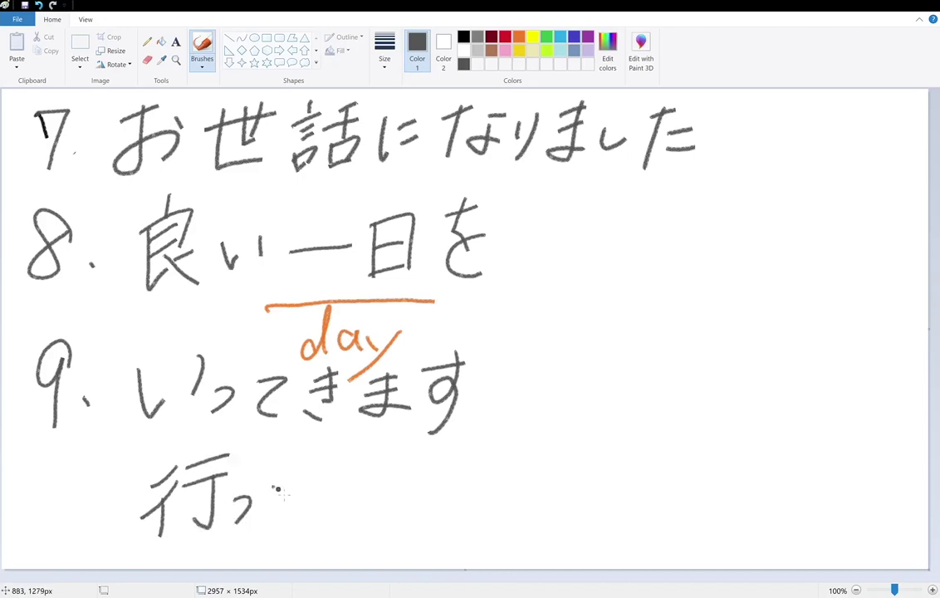
left_click_drag(264, 480, 293, 521)
left_click_drag(328, 483, 337, 499)
mouse_move(354, 469)
left_mouse_down()
mouse_move(373, 472)
mouse_move(330, 523)
left_mouse_up()
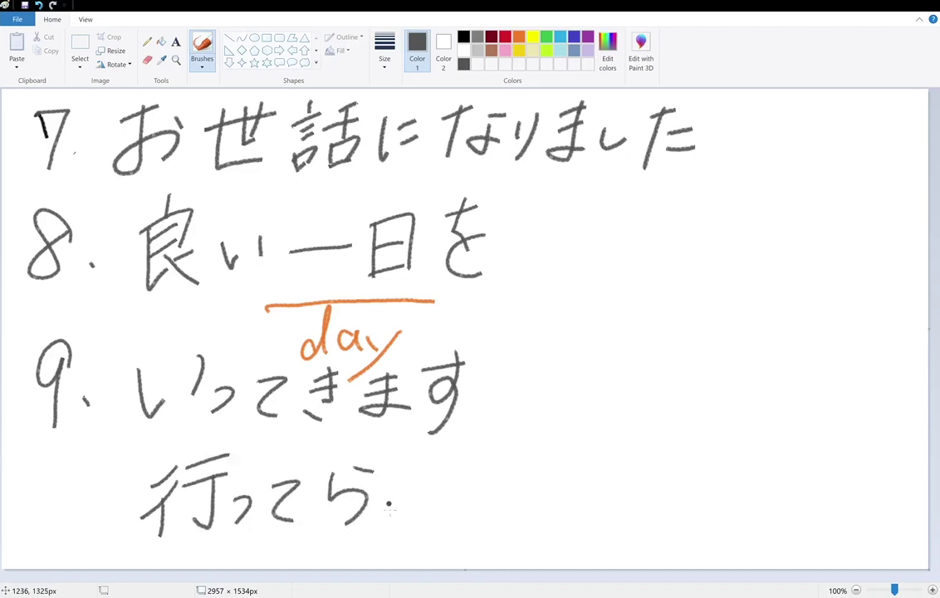
- Finish 'らっしゃい', then clear the whole canvas with Ctrl+A and Delete
left_click_drag(371, 498, 384, 519)
mouse_move(434, 484)
left_mouse_down()
mouse_move(463, 510)
mouse_move(506, 491)
left_mouse_up()
left_click_drag(495, 484, 501, 523)
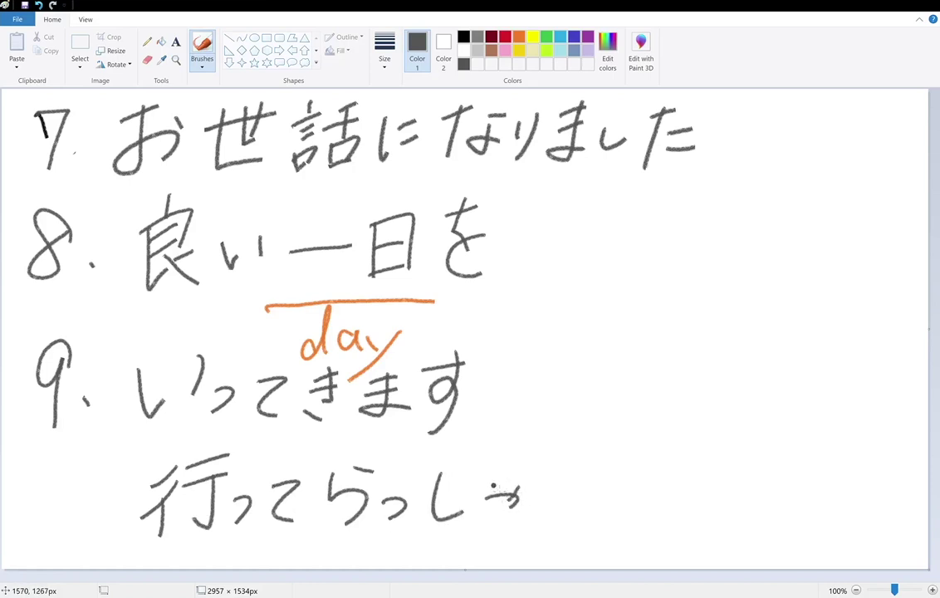
left_click_drag(532, 486, 541, 521)
mouse_move(550, 486)
left_mouse_down()
mouse_move(554, 503)
mouse_move(588, 508)
left_mouse_up()
left_click_drag(587, 515, 584, 509)
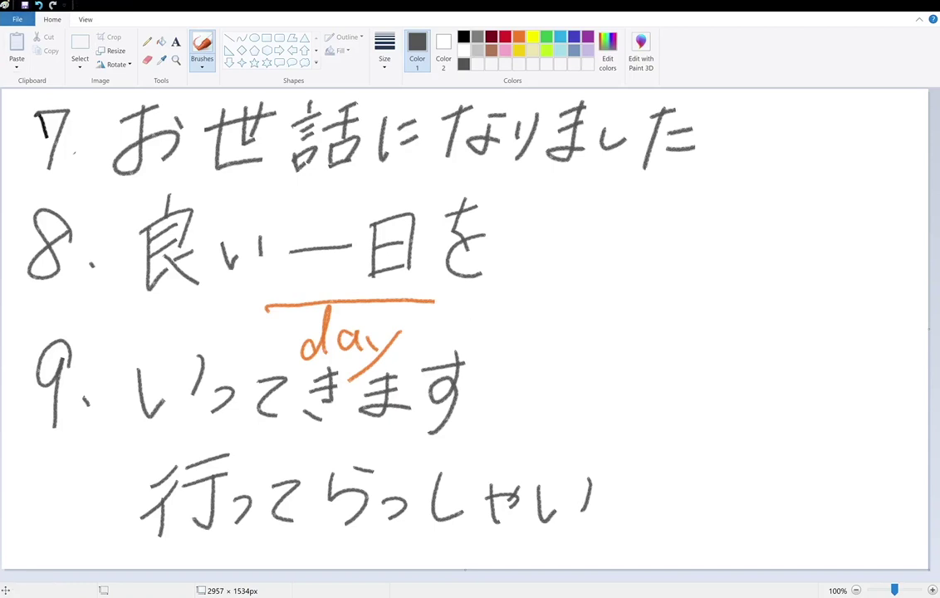
key("ctrl+a")
key("Delete")
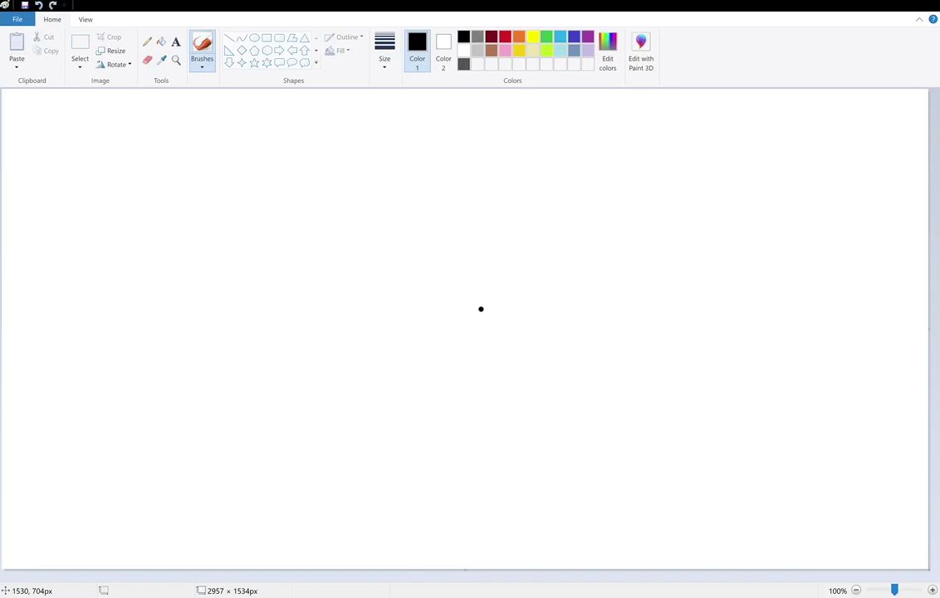
- Write '10. 元' in black at the top left of the blank canvas
left_click_drag(54, 125, 63, 172)
mouse_move(86, 129)
left_mouse_down()
mouse_move(76, 145)
mouse_move(86, 130)
left_mouse_up()
left_click_drag(119, 163, 126, 163)
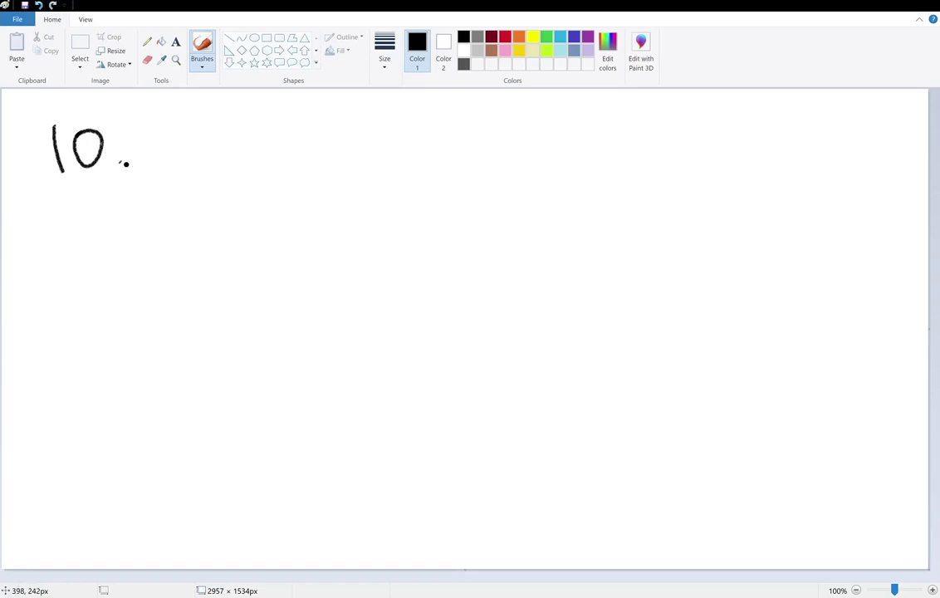
left_click_drag(171, 129, 217, 113)
mouse_move(158, 155)
left_mouse_down()
mouse_move(217, 133)
mouse_move(151, 191)
left_mouse_up()
left_click_drag(198, 139, 236, 172)
- Write 気でね after 元 to complete '10. 元気でね'
mouse_move(262, 107)
left_mouse_down()
mouse_move(260, 137)
mouse_move(288, 102)
mouse_move(287, 126)
left_mouse_up()
mouse_move(241, 156)
left_mouse_down()
mouse_move(297, 188)
mouse_move(249, 188)
mouse_move(274, 167)
left_mouse_up()
mouse_move(333, 143)
left_mouse_down()
mouse_move(368, 132)
mouse_move(360, 176)
left_mouse_up()
left_click_drag(373, 124, 381, 138)
mouse_move(385, 121)
left_mouse_down()
mouse_move(434, 161)
mouse_move(432, 174)
left_mouse_up()
mouse_move(408, 140)
left_mouse_down()
mouse_move(406, 171)
mouse_move(475, 166)
mouse_move(467, 159)
left_mouse_up()
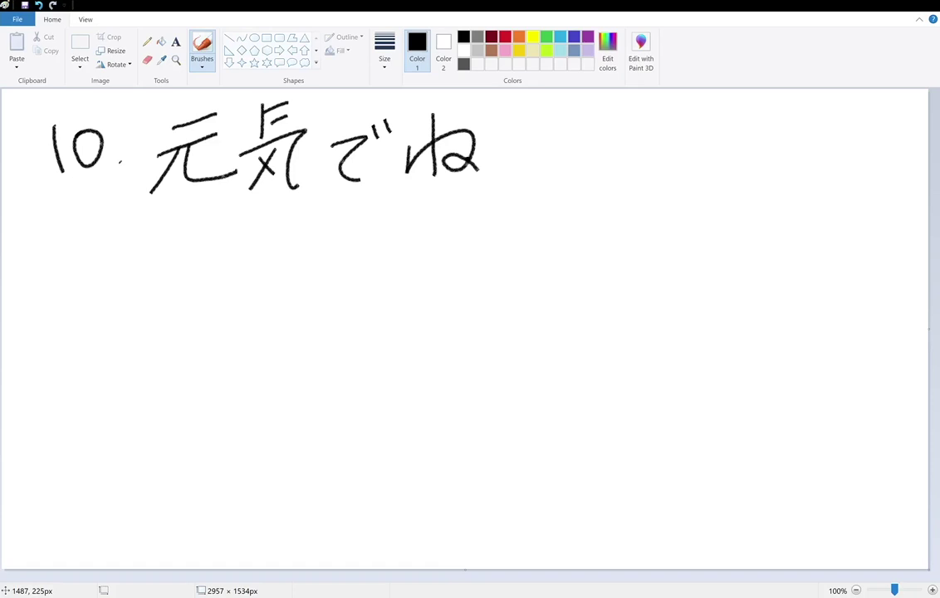
- Write お below 元気でね, undoing and re-placing its misplaced dot
left_click_drag(157, 238, 196, 235)
mouse_move(182, 222)
left_mouse_down()
mouse_move(176, 249)
mouse_move(217, 291)
left_mouse_up()
left_click(217, 242)
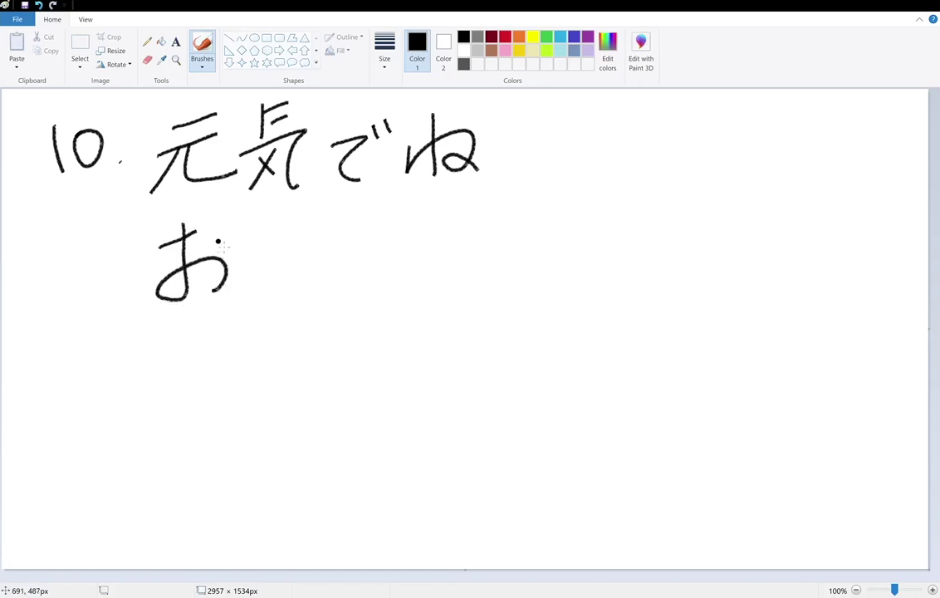
key("ctrl+z")
left_click(230, 238)
left_click(280, 234)
key("ctrl+z")
- Write 元気で after お to complete 'お元気で'
left_click_drag(261, 240, 300, 224)
left_click_drag(248, 251, 311, 242)
mouse_move(279, 248)
left_mouse_down()
mouse_move(251, 303)
mouse_move(316, 279)
left_mouse_up()
mouse_move(344, 218)
left_mouse_down()
mouse_move(341, 249)
mouse_move(373, 214)
mouse_move(391, 296)
left_mouse_up()
mouse_move(357, 264)
left_mouse_down()
mouse_move(334, 303)
mouse_move(367, 300)
left_mouse_up()
left_click_drag(411, 250, 470, 238)
mouse_move(455, 242)
left_mouse_down()
mouse_move(448, 297)
mouse_move(484, 246)
left_mouse_up()
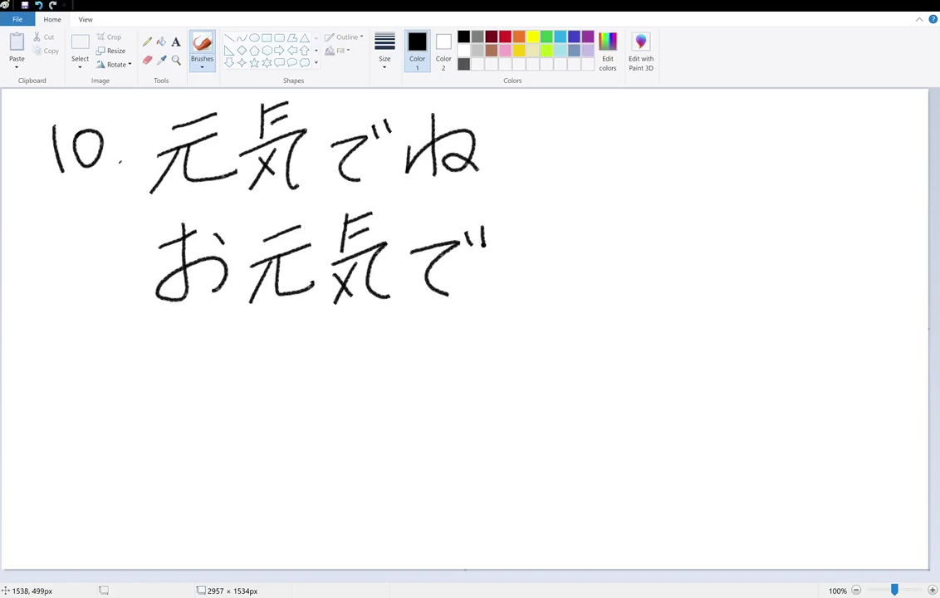